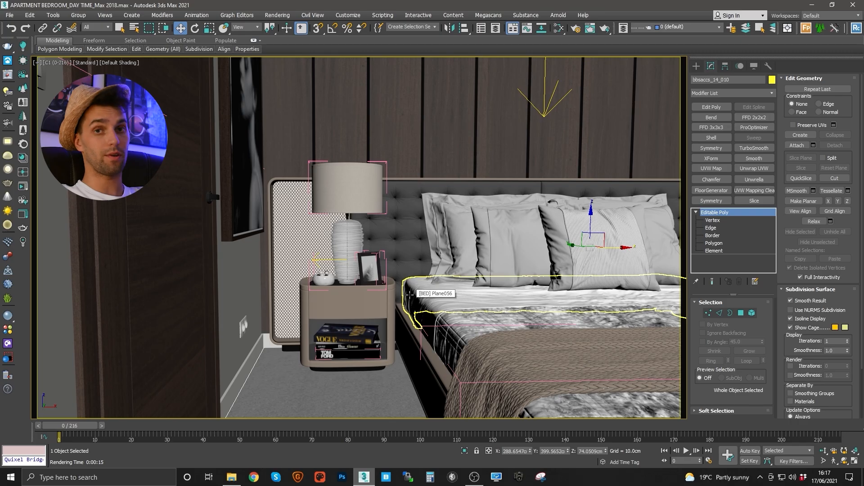
# View the bedroom in perspective from above the bed and select camera C1 on the floor plan
pyautogui.click(458, 260)
pyautogui.press('p')
pyautogui.press('z')
pyautogui.keyDown('alt'); pyautogui.moveTo(445, 243); pyautogui.dragTo(367, 235, button='middle'); pyautogui.keyUp('alt')
pyautogui.scroll(-6, 431, 281)
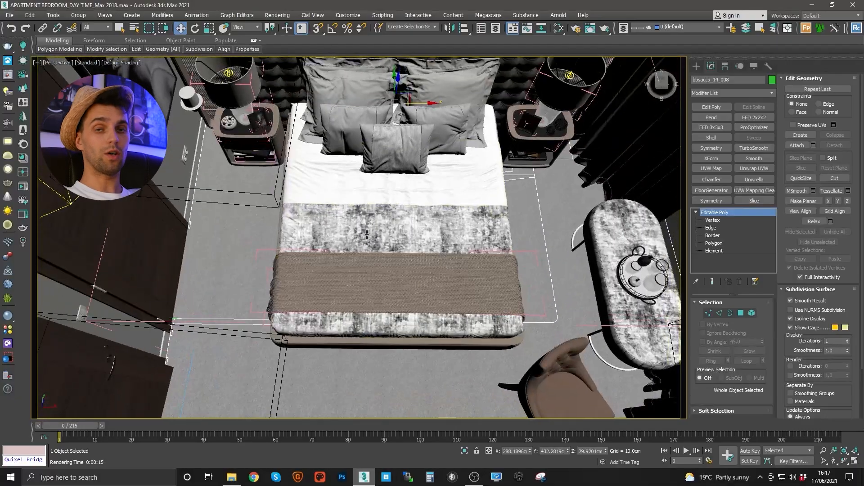
pyautogui.moveTo(371, 286); pyautogui.dragTo(349, 300, button='middle')
pyautogui.moveTo(349, 299); pyautogui.dragTo(378, 278, button='middle')
pyautogui.click(337, 340)
pyautogui.moveTo(395, 343); pyautogui.dragTo(337, 331, button='middle')
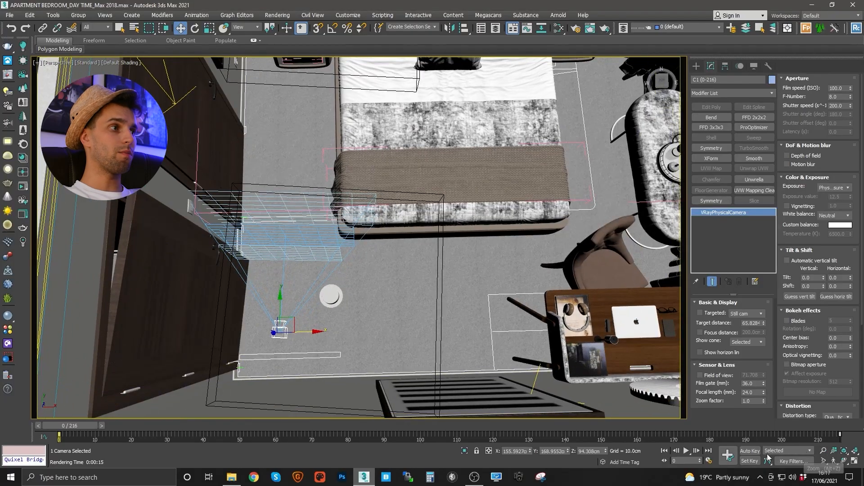
# Check the animation's end time in the time configuration and keep the existing settings
pyautogui.click(709, 460)
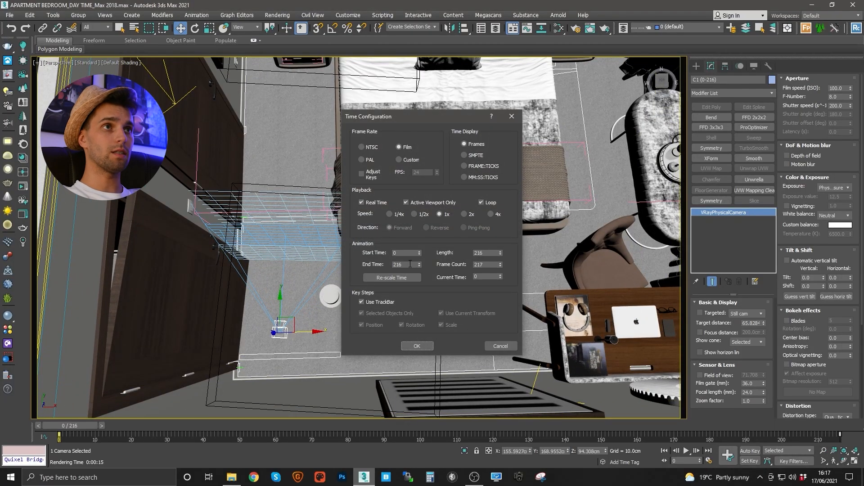
pyautogui.moveTo(406, 264); pyautogui.dragTo(382, 266)
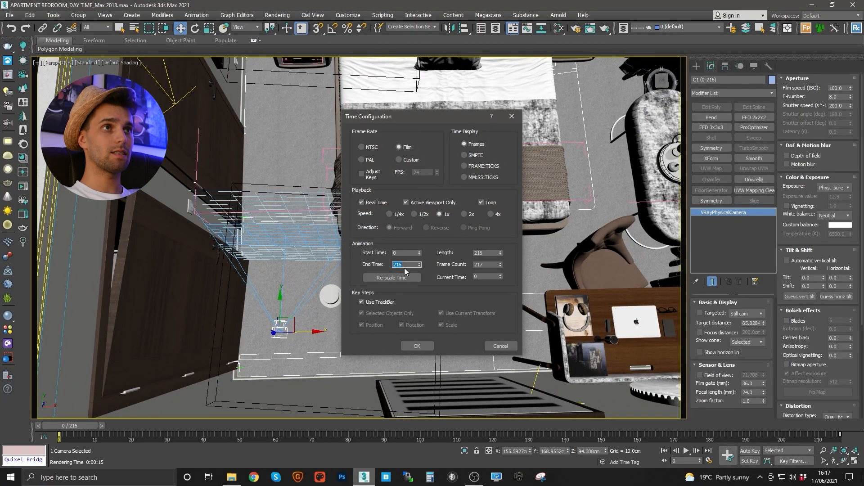
pyautogui.click(417, 346)
# Preview the camera path by scrubbing to frame 216 in perspective, then look through C1 and scrub back to frame 0
pyautogui.moveTo(76, 426); pyautogui.dragTo(833, 425)
pyautogui.press('w')
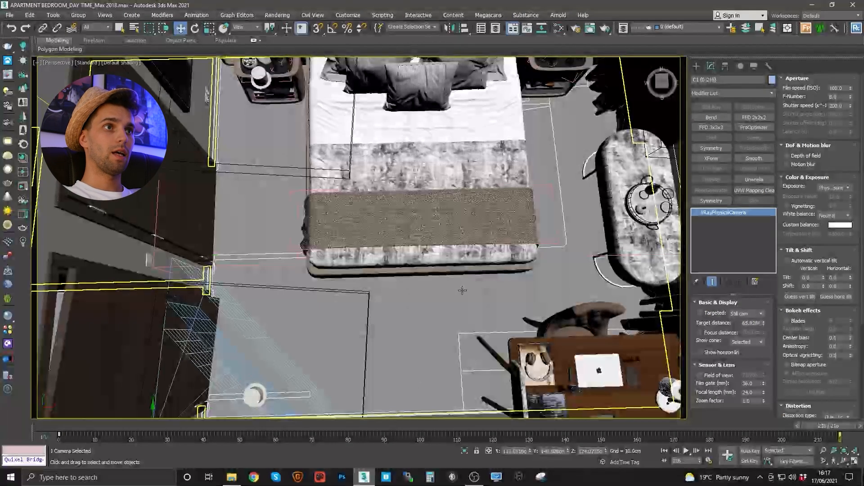
pyautogui.press('c')
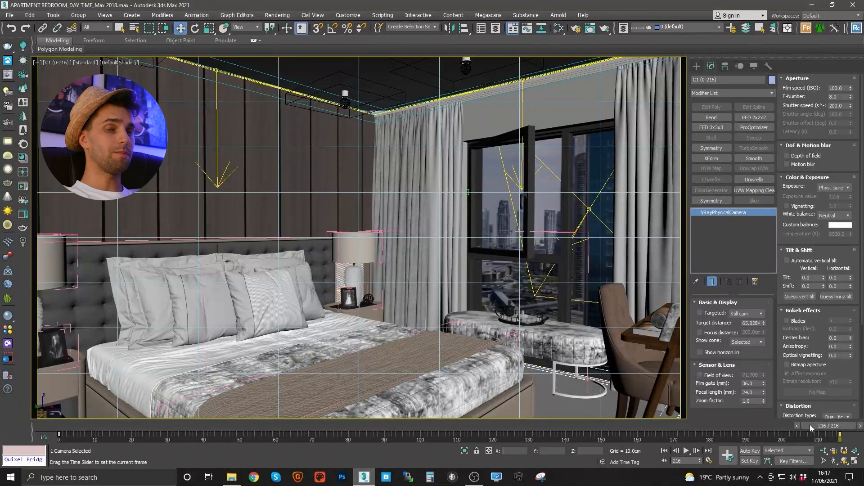
pyautogui.moveTo(809, 425); pyautogui.dragTo(52, 426)
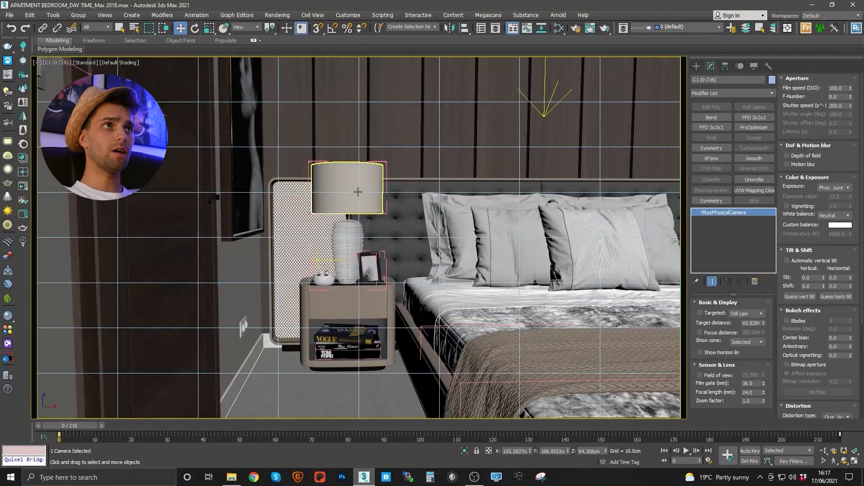
# Select the ceiling light above the bed and scrub to about frame 103 and back to 0 to check its animated colour
pyautogui.click(545, 110)
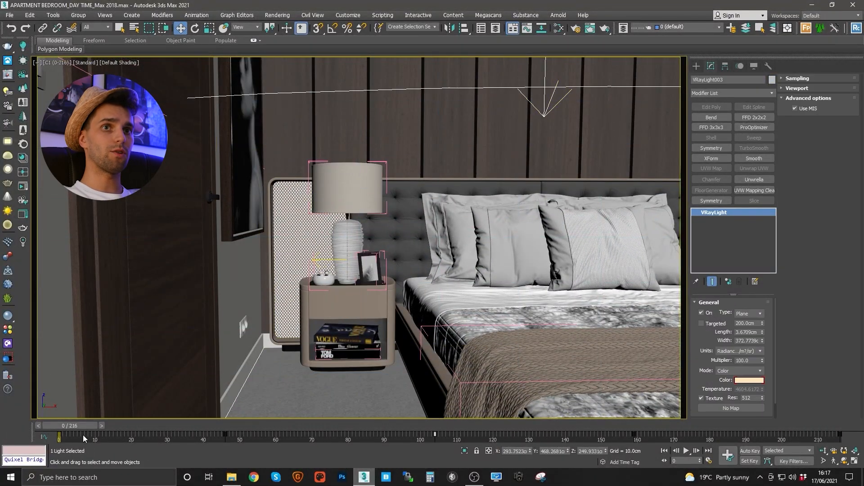
pyautogui.moveTo(79, 423); pyautogui.dragTo(484, 425)
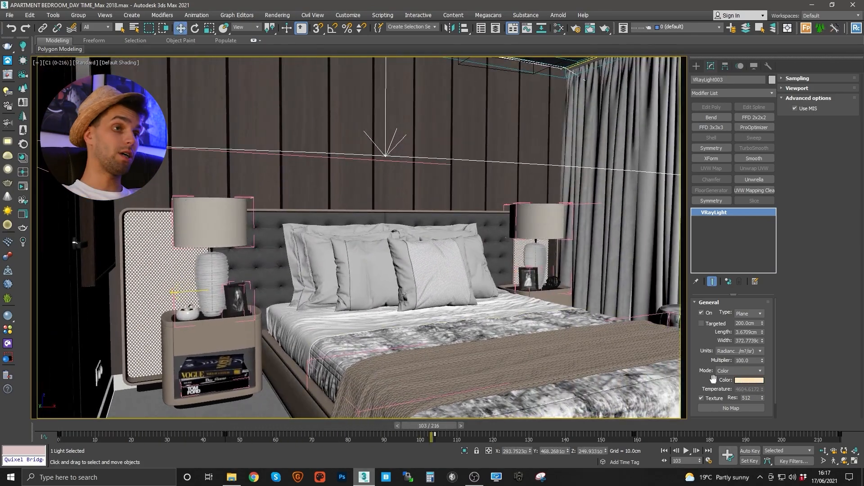
pyautogui.moveTo(415, 424); pyautogui.dragTo(59, 390)
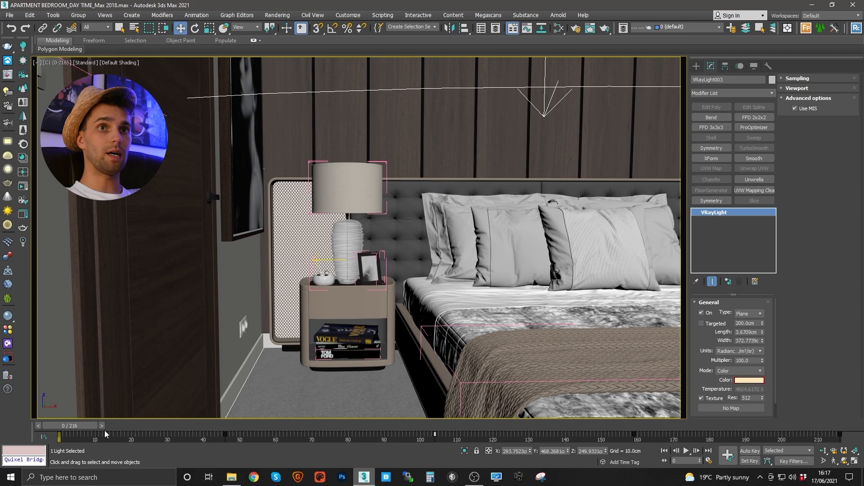
# Scrub through the rest of the timeline to examine the light's colour changes, returning to frame 0
pyautogui.moveTo(90, 426); pyautogui.dragTo(775, 393)
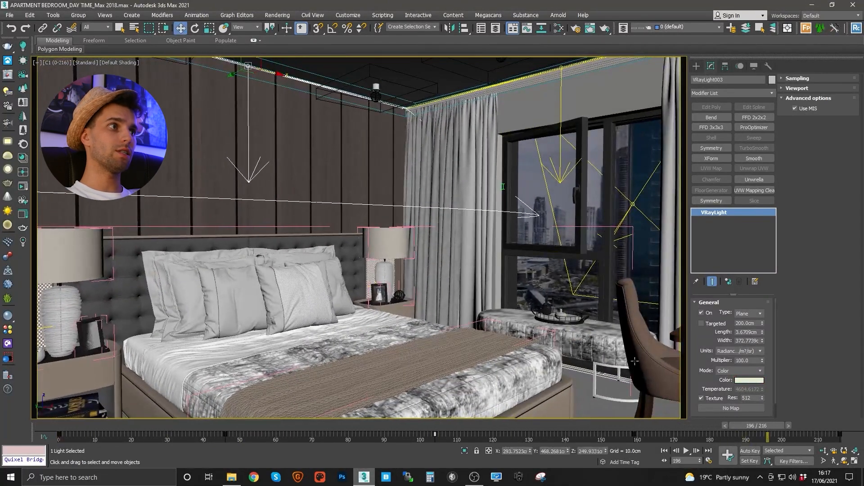
pyautogui.moveTo(737, 425); pyautogui.dragTo(639, 426)
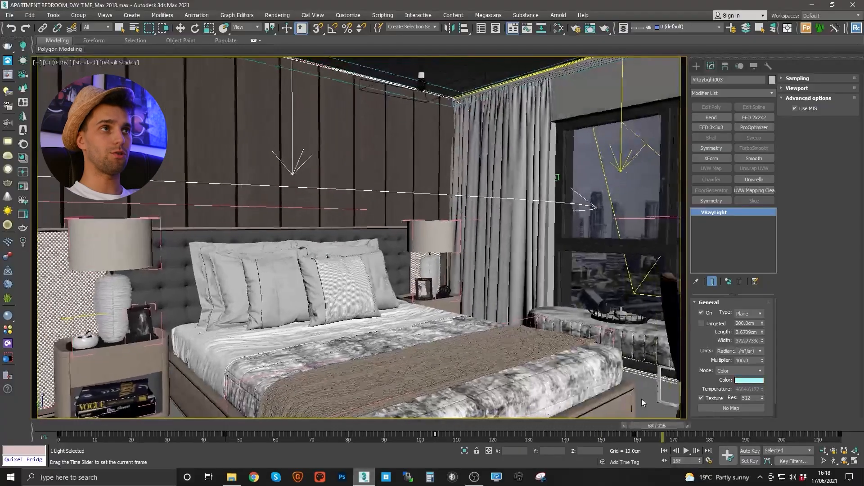
pyautogui.press('w')
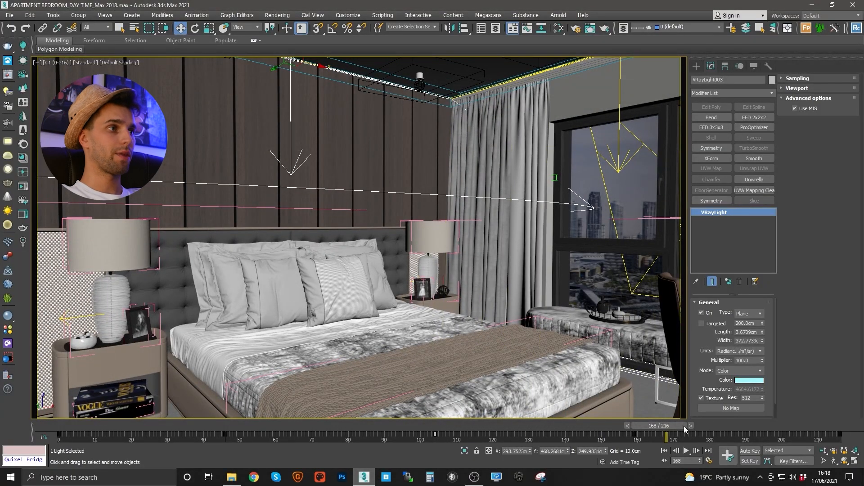
pyautogui.moveTo(673, 430); pyautogui.dragTo(74, 427)
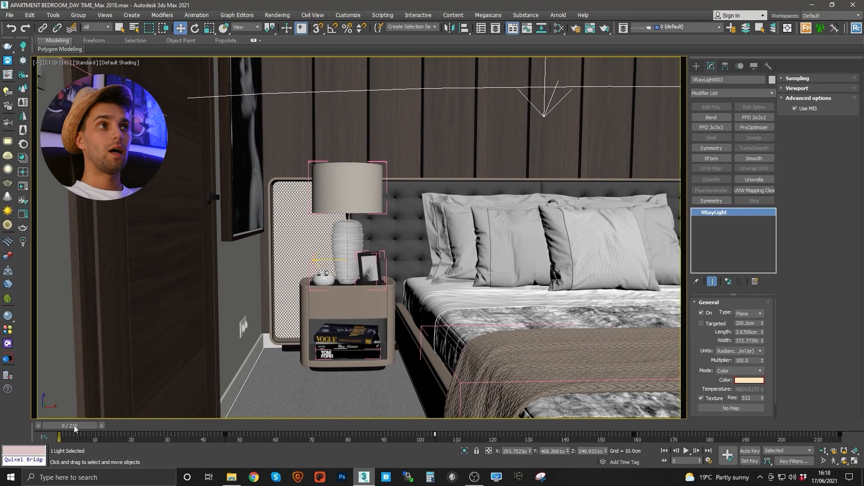
pyautogui.moveTo(74, 426); pyautogui.dragTo(107, 425)
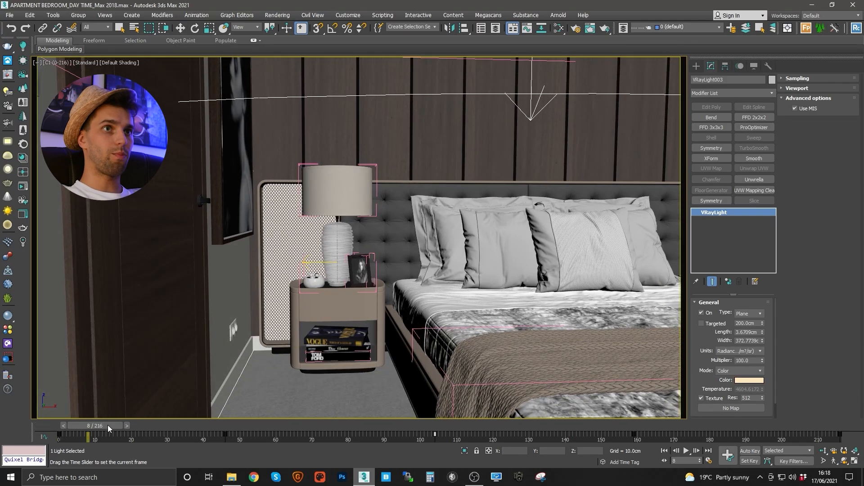
pyautogui.press('w')
pyautogui.moveTo(107, 425); pyautogui.dragTo(77, 424)
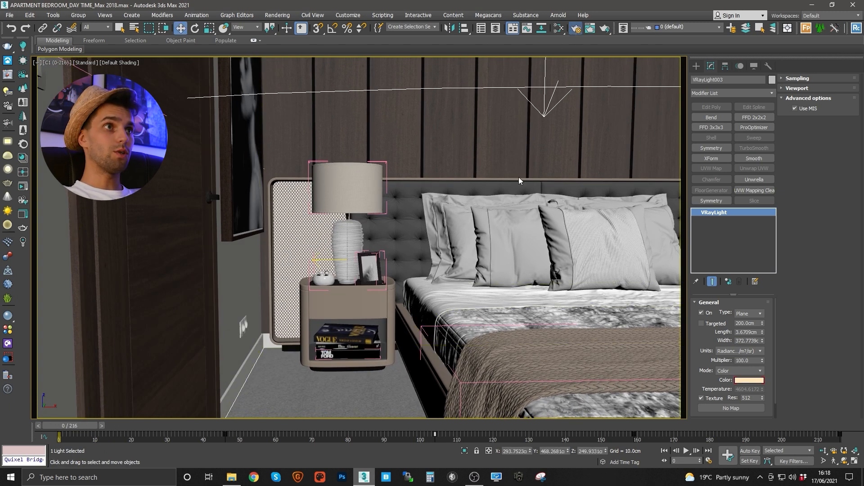
# Open the render setup, review the common time output and size parameters, and show the V-Ray frame buffer settings
pyautogui.press('F10')
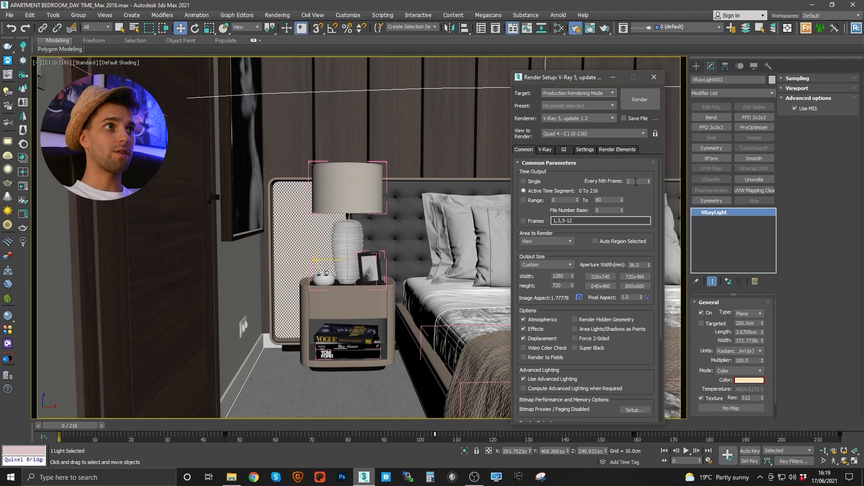
pyautogui.scroll(-5, 640, 361)
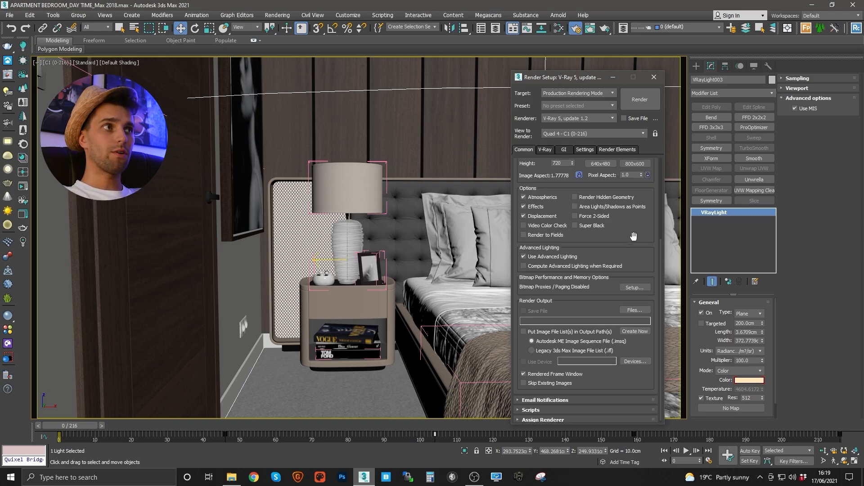
pyautogui.scroll(3, 544, 160)
pyautogui.click(544, 149)
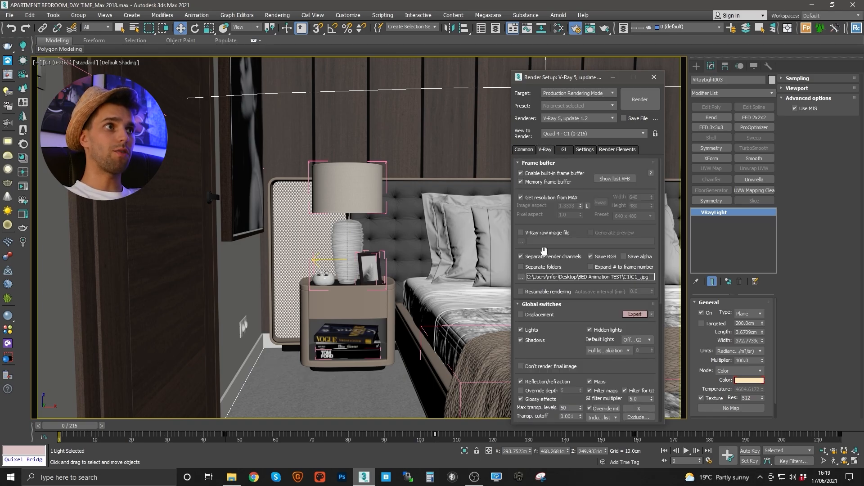
# Start choosing the save location for the separate render channels and create and open a BED ANIM folder on the Desktop
pyautogui.click(521, 277)
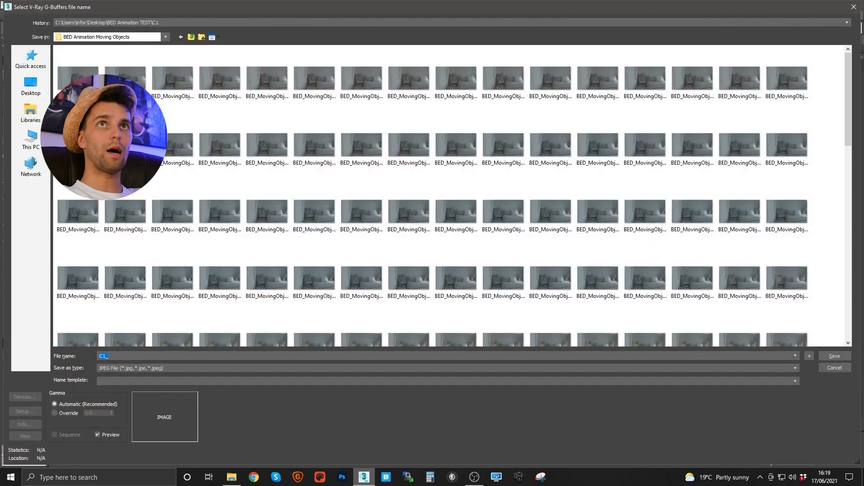
pyautogui.click(31, 86)
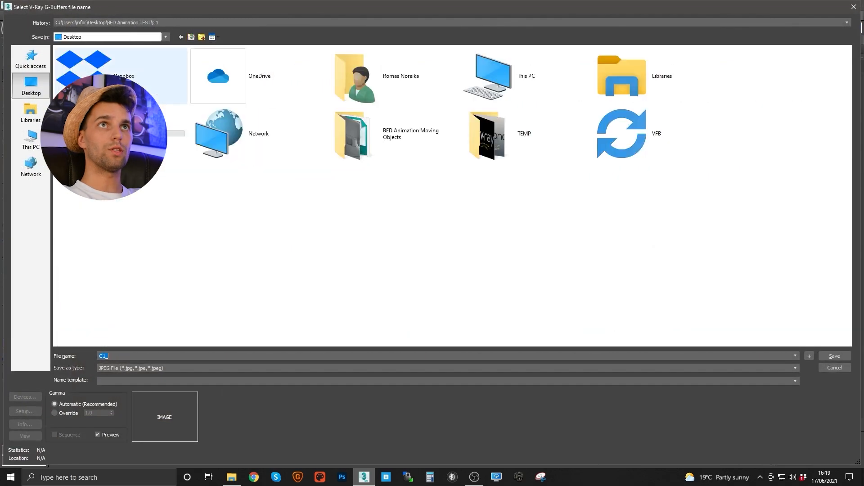
pyautogui.rightClick(196, 221)
pyautogui.moveTo(289, 326)
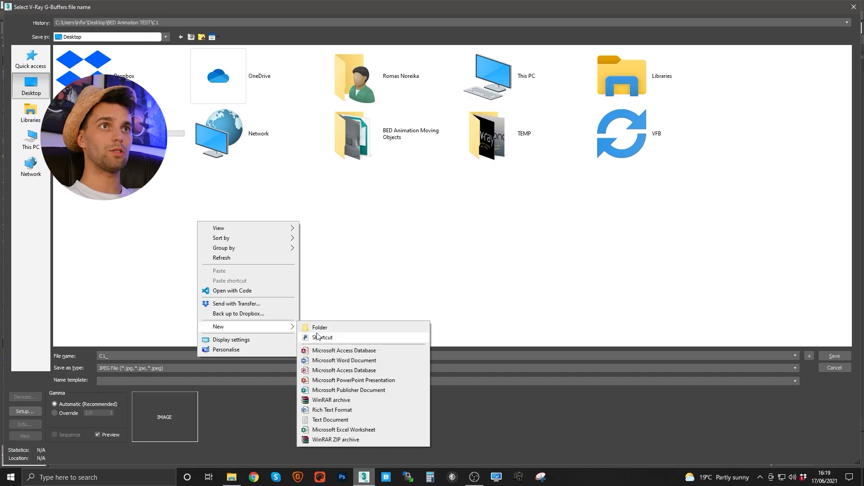
pyautogui.click(320, 327)
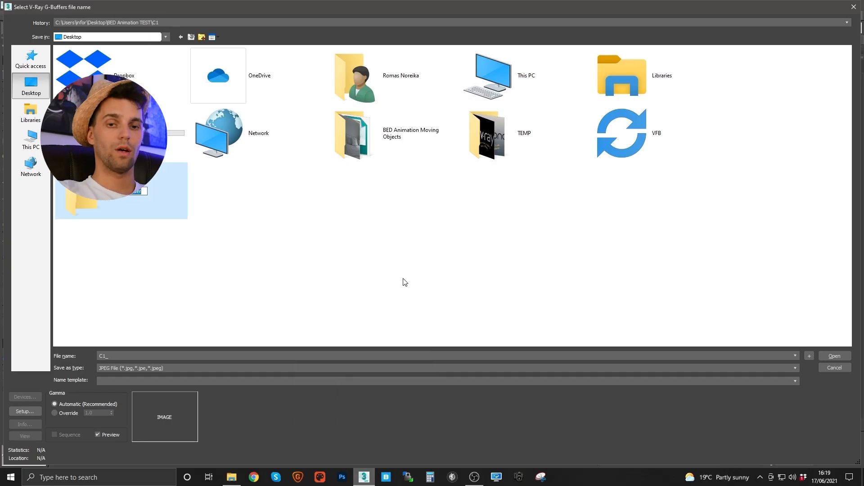
pyautogui.write('BED ANIM')
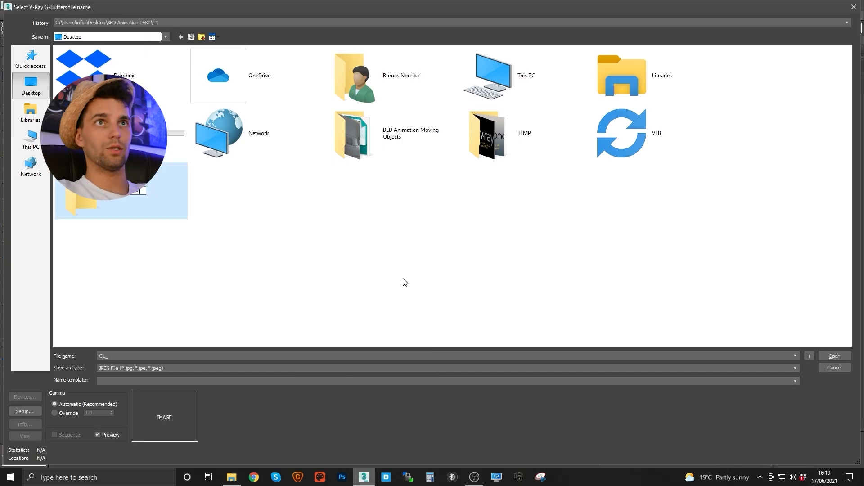
pyautogui.press('Return')
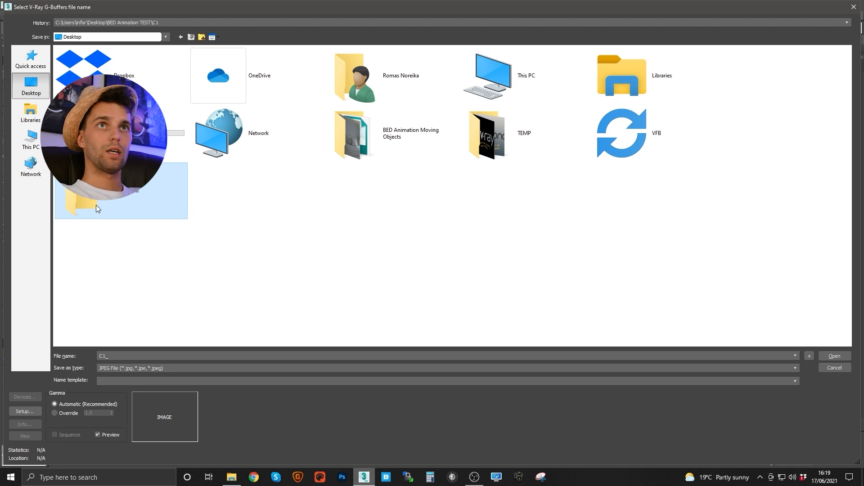
pyautogui.doubleClick(99, 205)
# Create a subfolder named C1 inside BED ANIM and open it
pyautogui.click(201, 37)
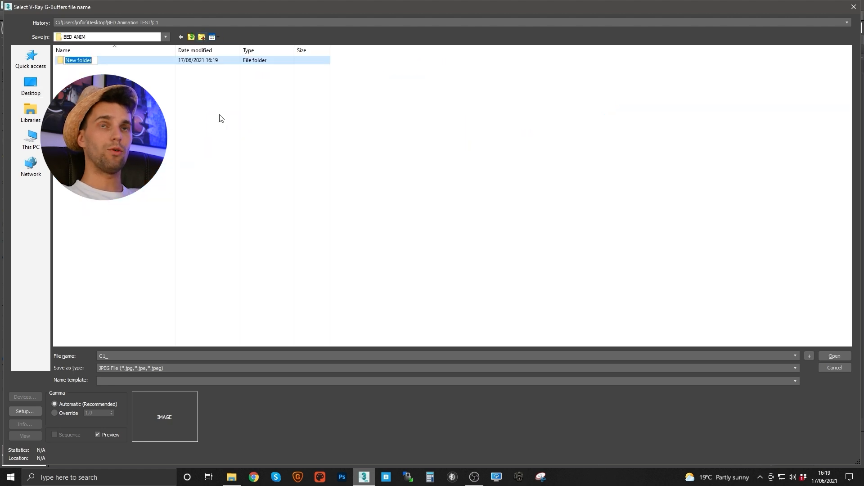
pyautogui.write('C1')
pyautogui.press('Return')
pyautogui.doubleClick(65, 60)
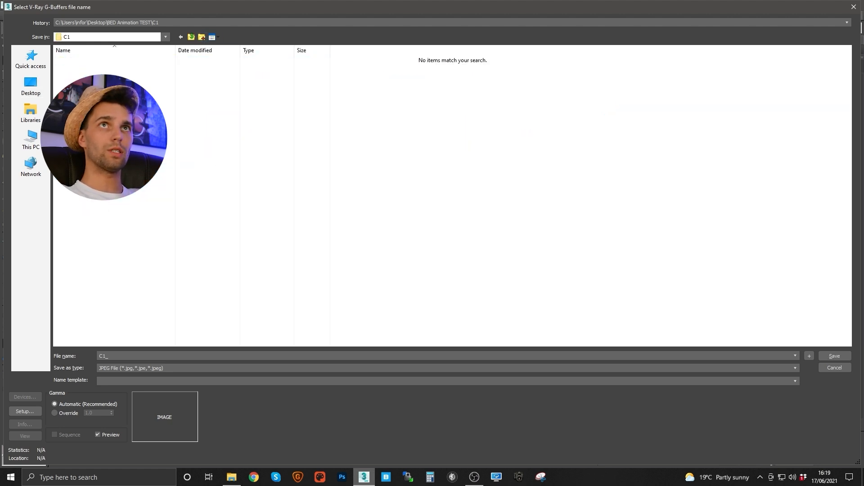
pyautogui.doubleClick(113, 357)
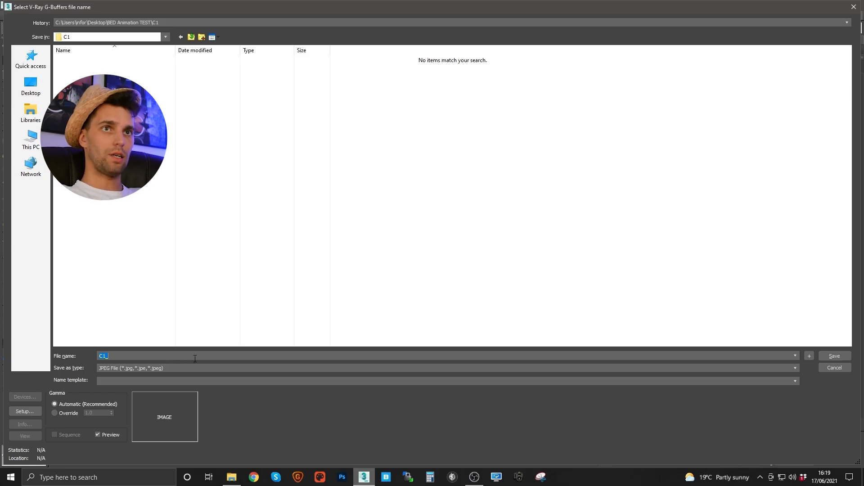
pyautogui.click(134, 368)
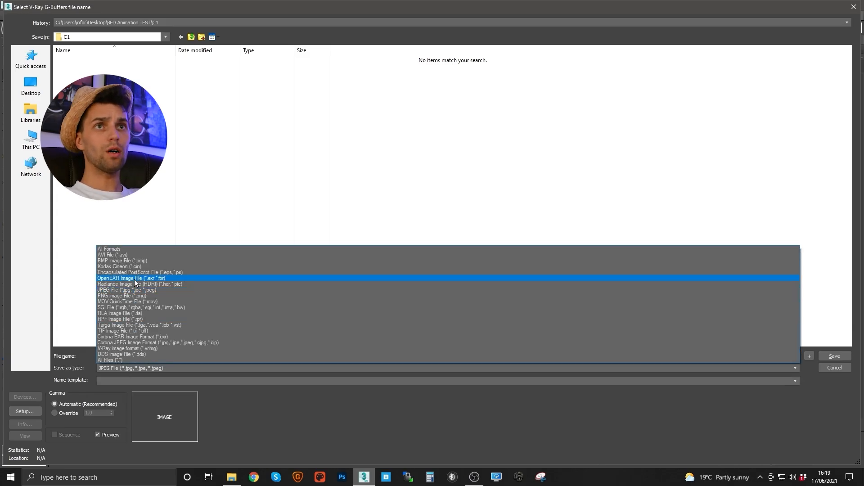
pyautogui.click(135, 278)
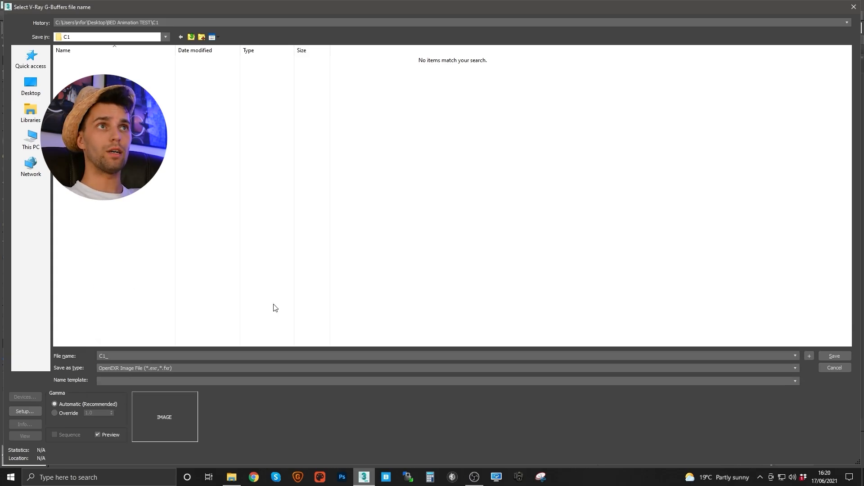
pyautogui.click(833, 357)
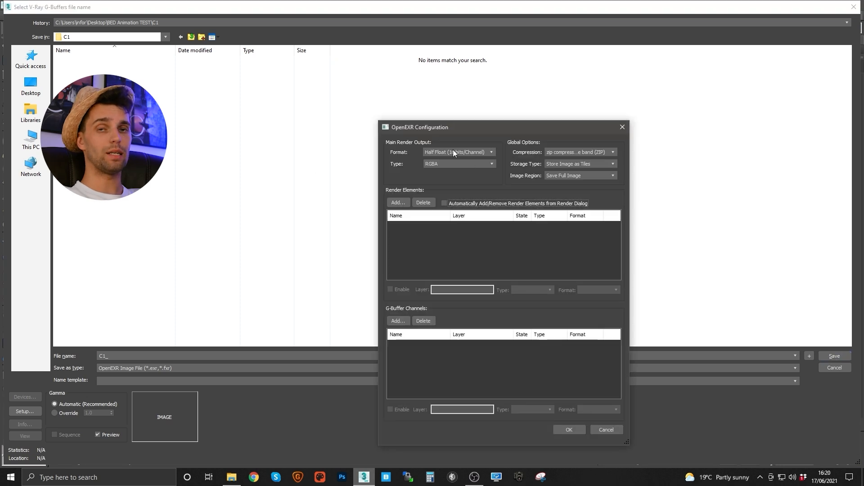
pyautogui.click(607, 430)
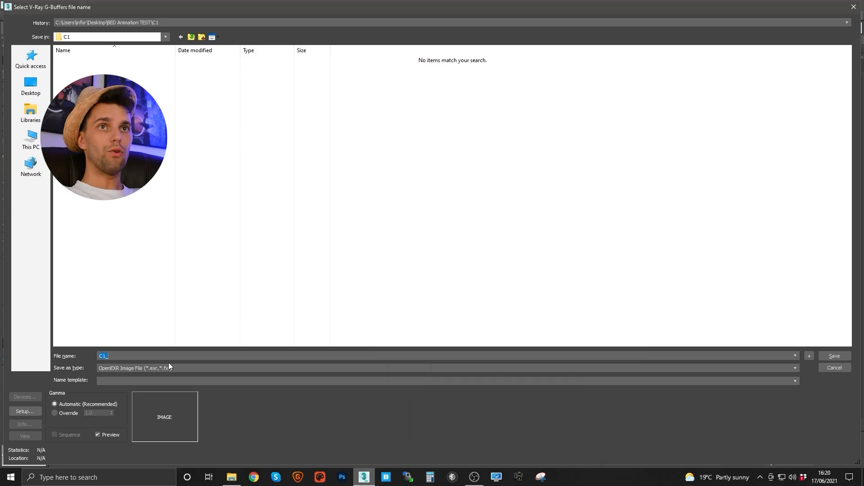
# Save the render channel output as JPEG under the file name C1_ in the C1 folder, accepting image quality 100
pyautogui.click(139, 368)
pyautogui.click(139, 288)
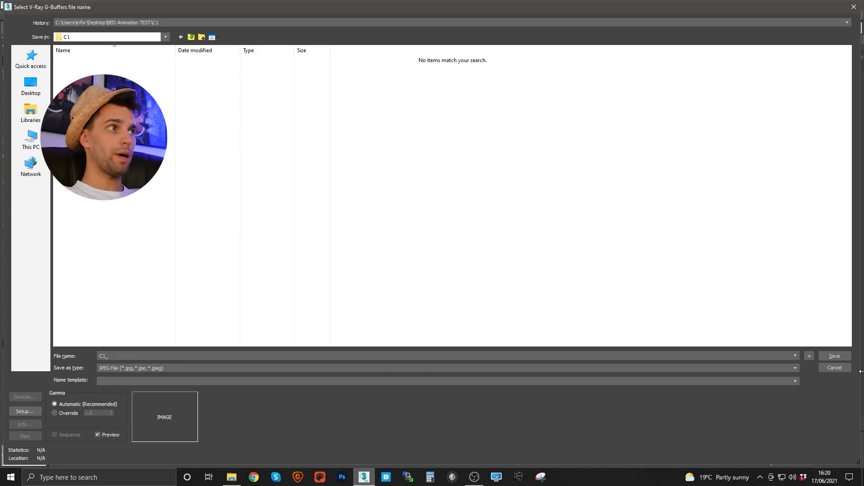
pyautogui.click(838, 357)
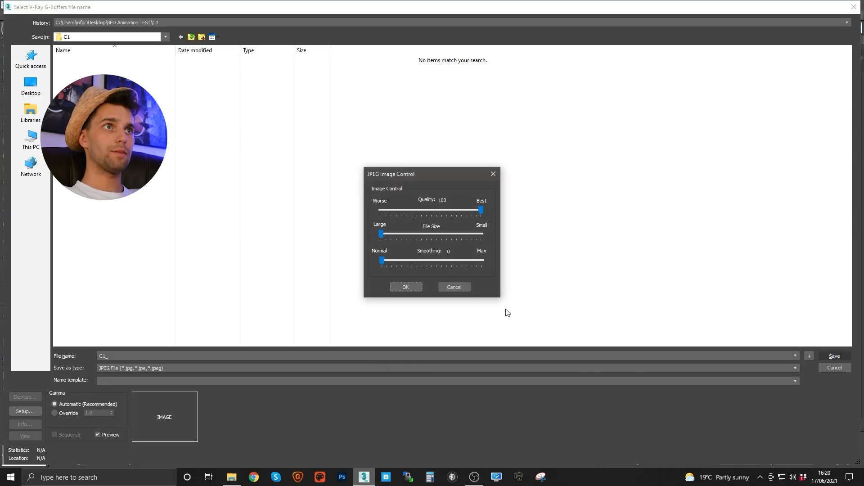
pyautogui.click(406, 287)
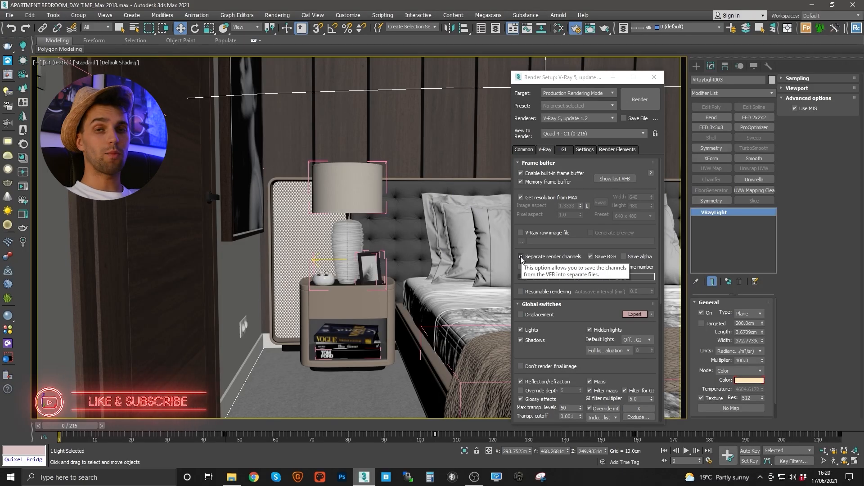
# Disable saving of separate render channels and enable the V-Ray global switch Don't render final image
pyautogui.click(521, 256)
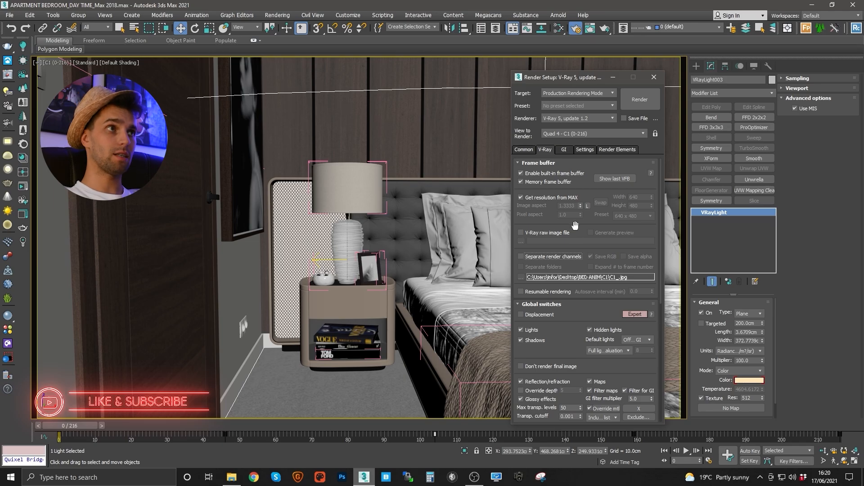
pyautogui.scroll(-1, 574, 221)
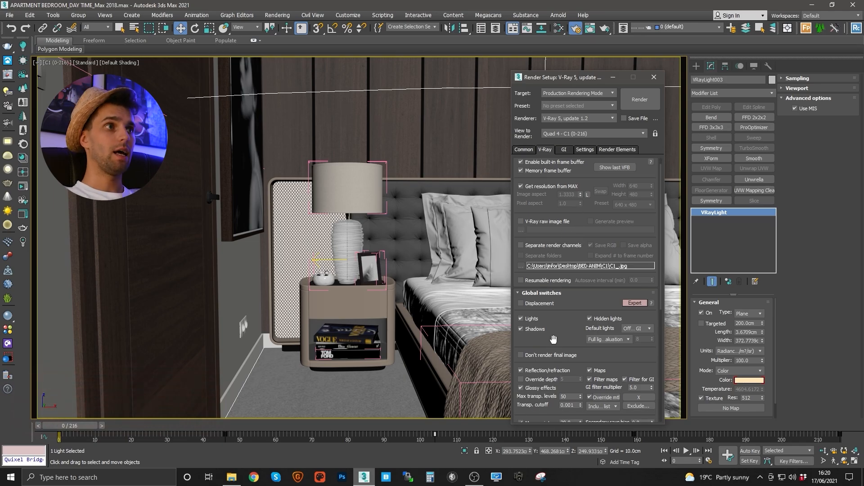
pyautogui.click(520, 355)
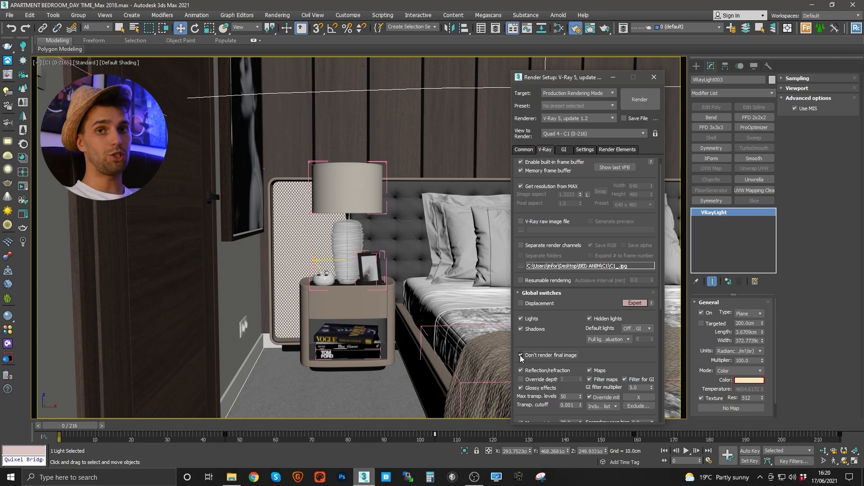
# Set the secondary global illumination engine to Light cache, keeping Irradiance map as the primary engine
pyautogui.click(564, 152)
pyautogui.click(562, 184)
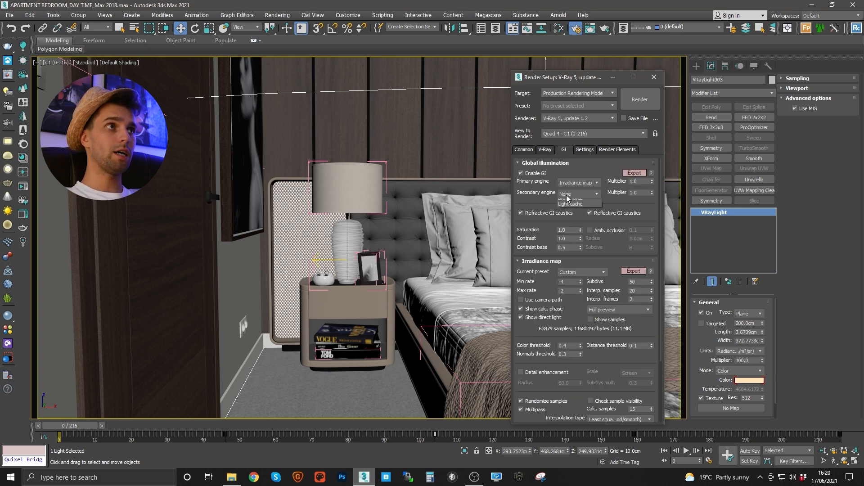
pyautogui.click(562, 185)
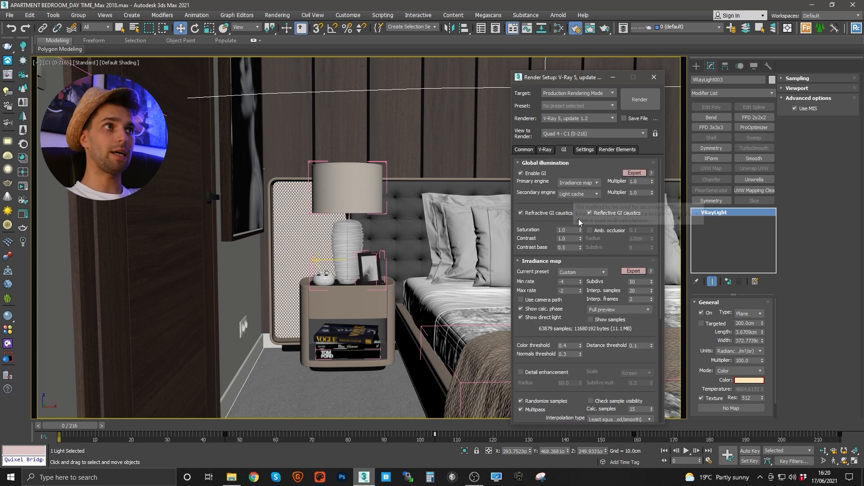
# Set the irradiance map mode to Animation (prepass)
pyautogui.moveTo(619, 247); pyautogui.dragTo(618, 192)
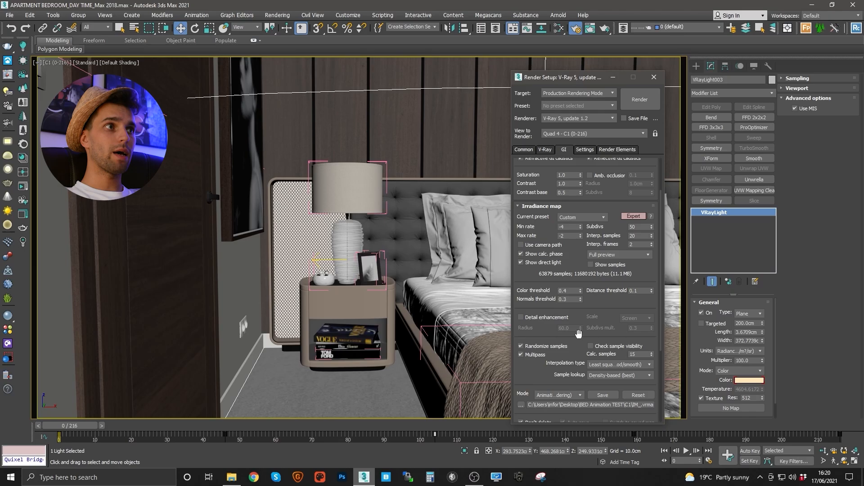
pyautogui.scroll(-2, 601, 288)
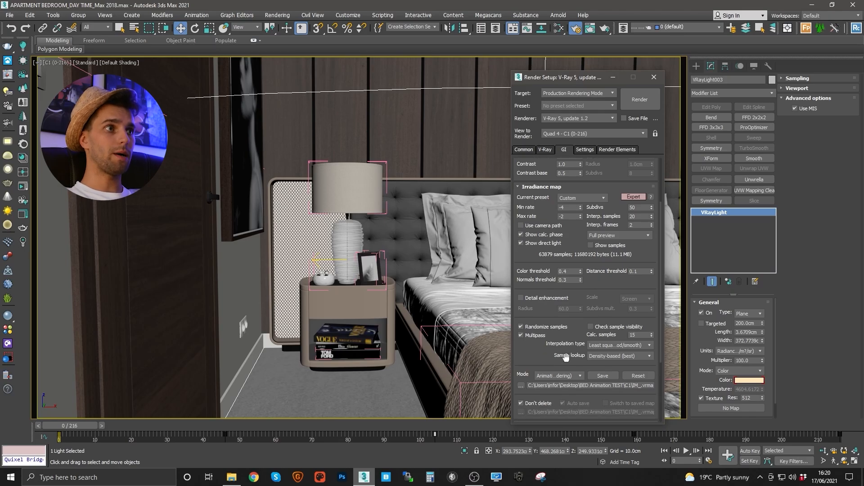
pyautogui.click(556, 377)
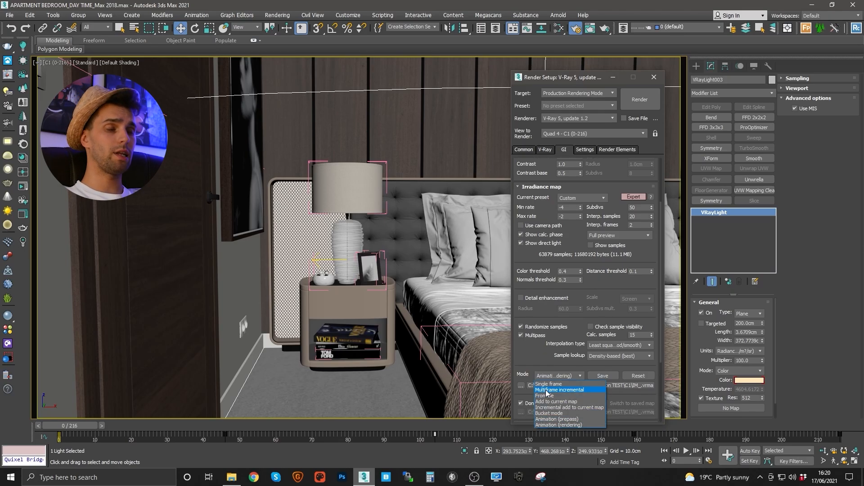
pyautogui.click(556, 419)
# Set the irradiance map auto-save file to IM_ in the C1 folder inside BED ANIM on the Desktop
pyautogui.moveTo(544, 363); pyautogui.dragTo(557, 303)
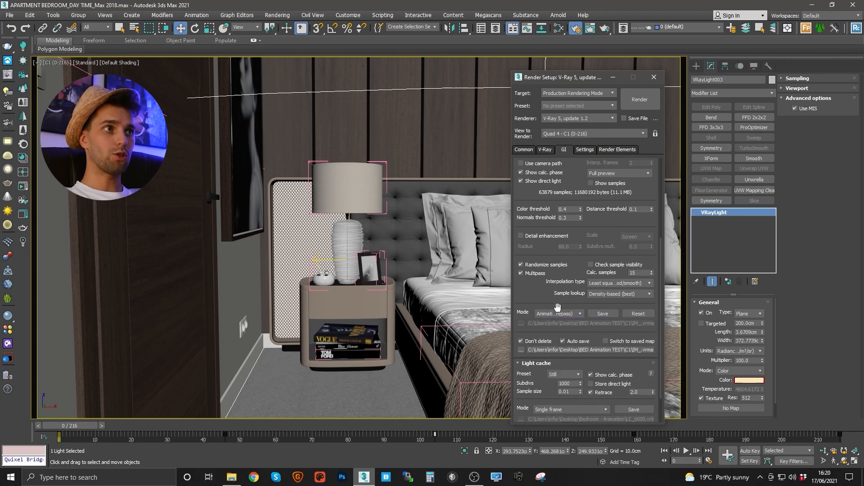
pyautogui.click(522, 349)
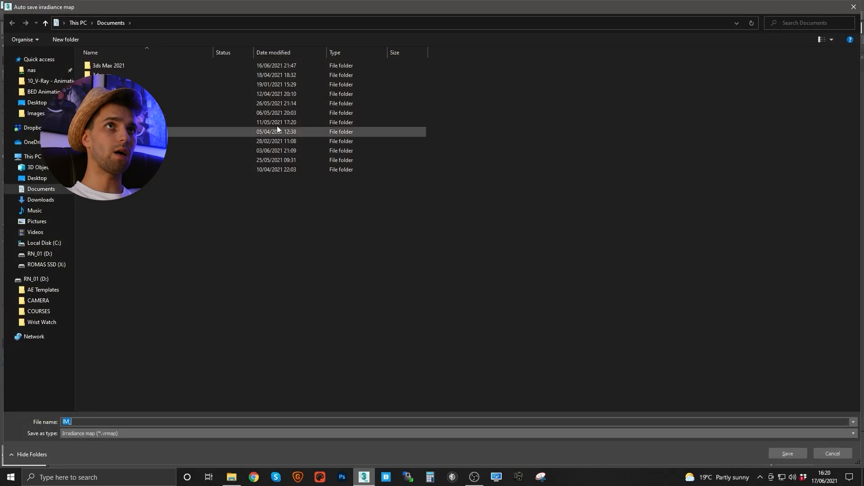
pyautogui.click(36, 102)
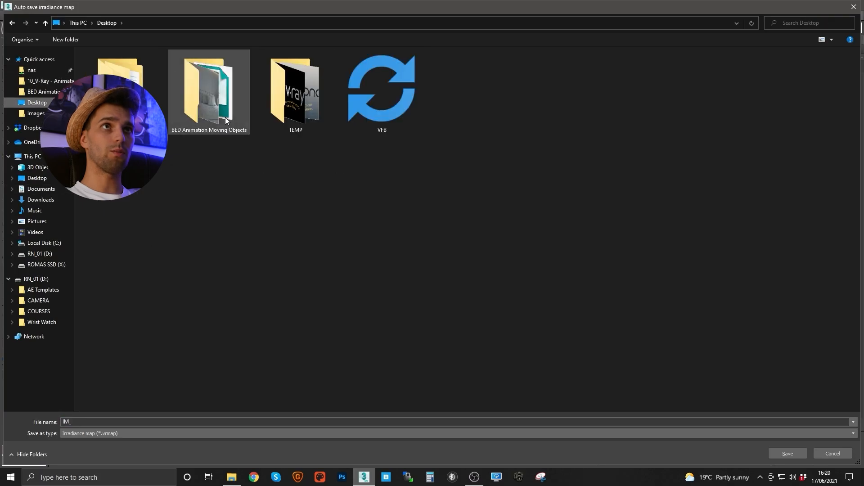
pyautogui.doubleClick(98, 66)
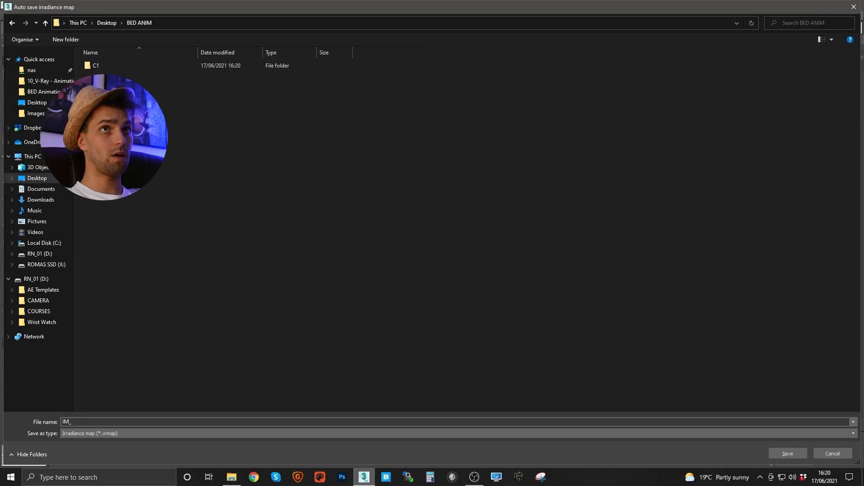
pyautogui.doubleClick(98, 66)
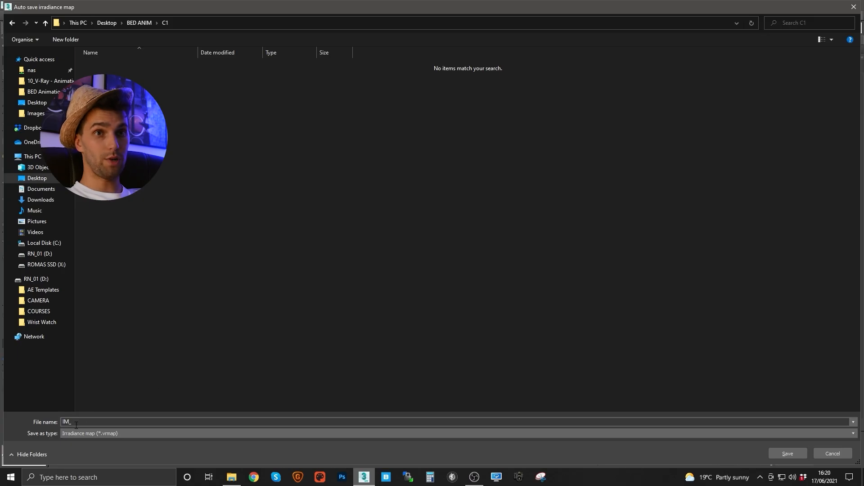
pyautogui.click(792, 452)
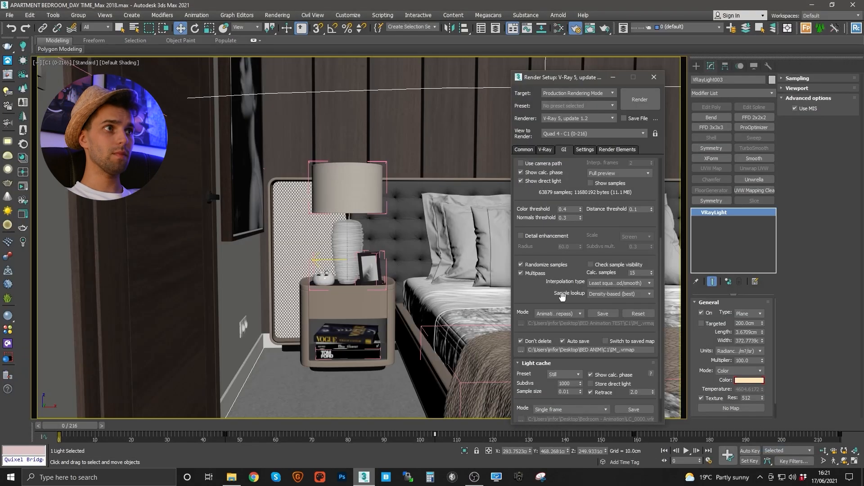
# Review the irradiance map and light cache settings, the render elements, the V-Ray switches and the common time output before rendering
pyautogui.scroll(-5, 542, 338)
pyautogui.moveTo(542, 339); pyautogui.dragTo(543, 349)
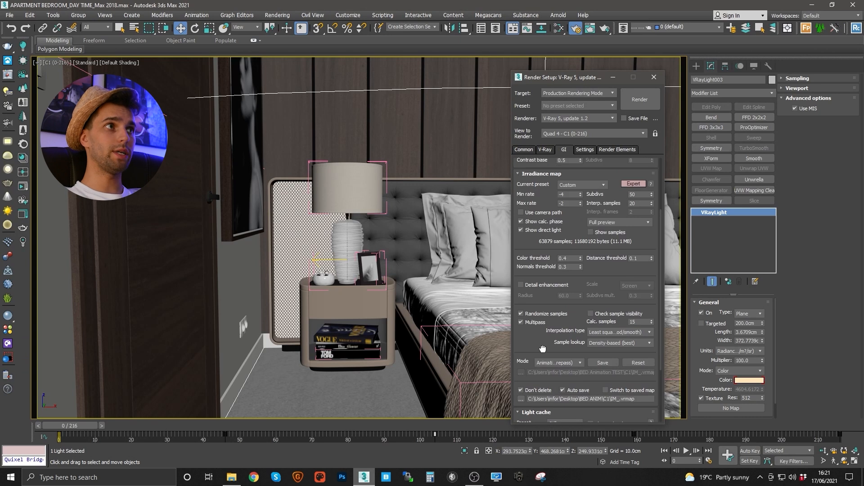
pyautogui.scroll(-4, 542, 349)
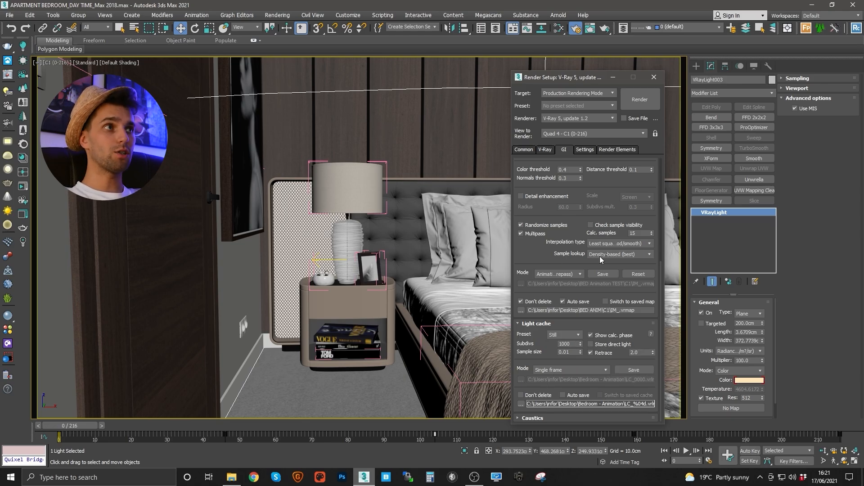
pyautogui.moveTo(612, 181); pyautogui.dragTo(597, 211)
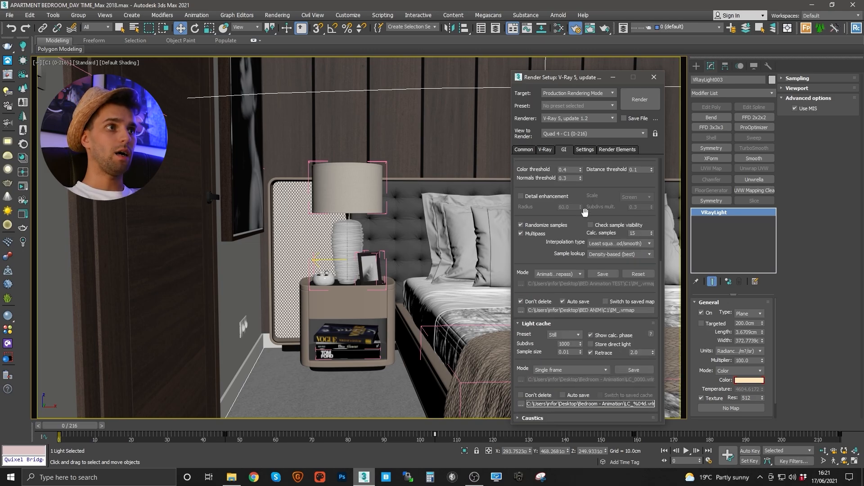
pyautogui.scroll(3, 585, 212)
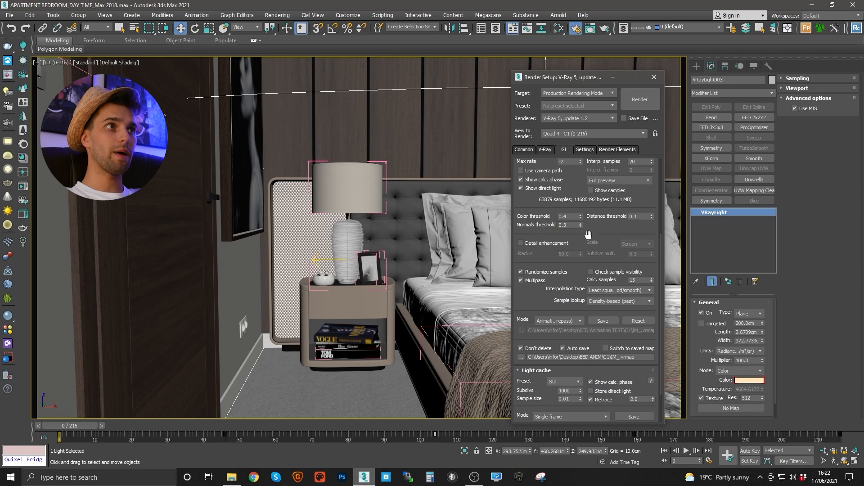
pyautogui.scroll(8, 601, 230)
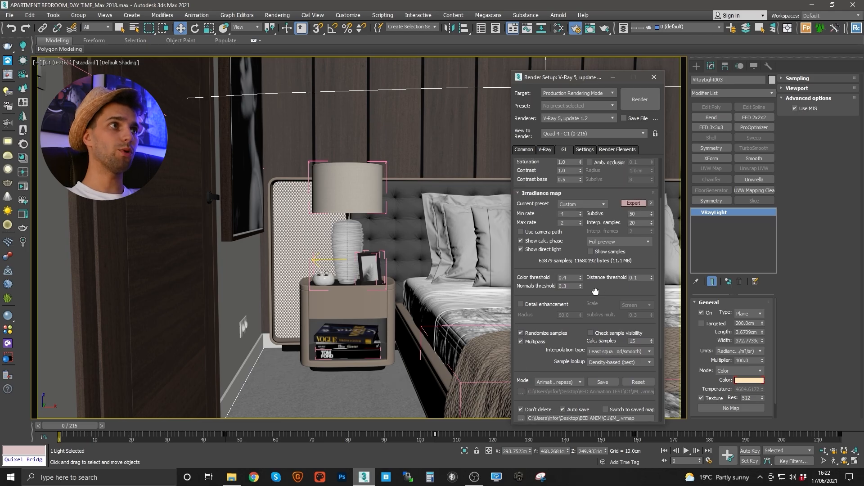
pyautogui.click(587, 151)
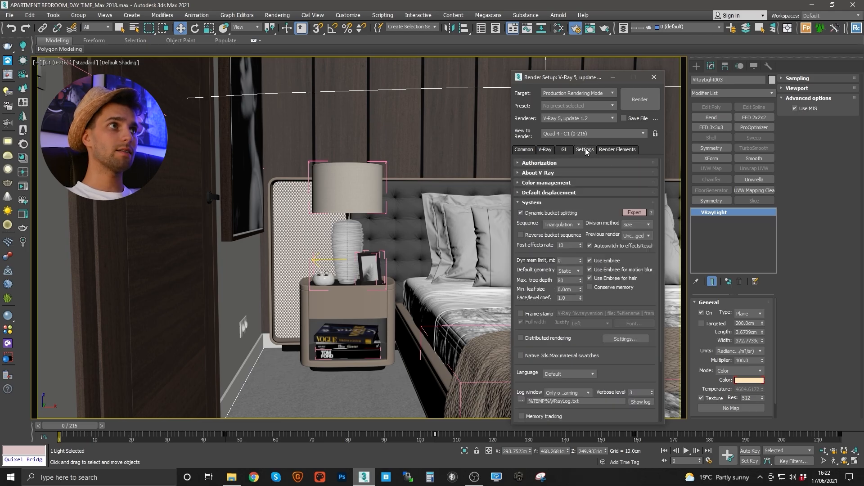
pyautogui.click(606, 151)
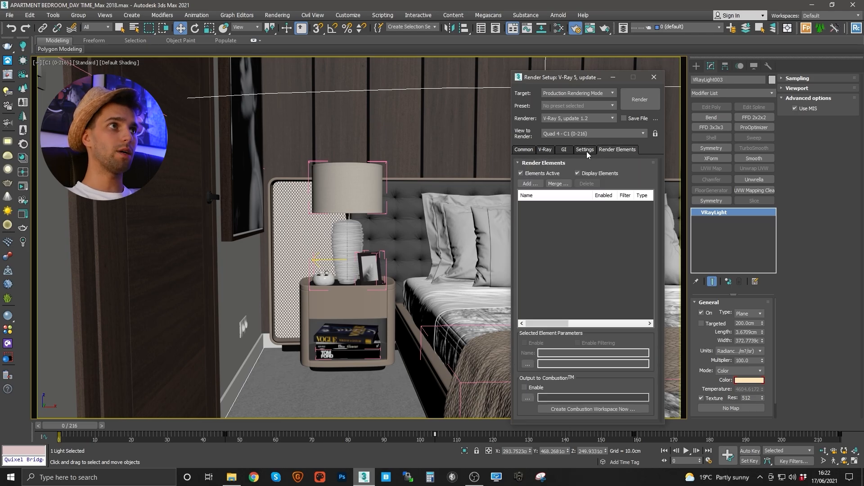
pyautogui.click(545, 151)
pyautogui.moveTo(587, 194); pyautogui.dragTo(587, 161)
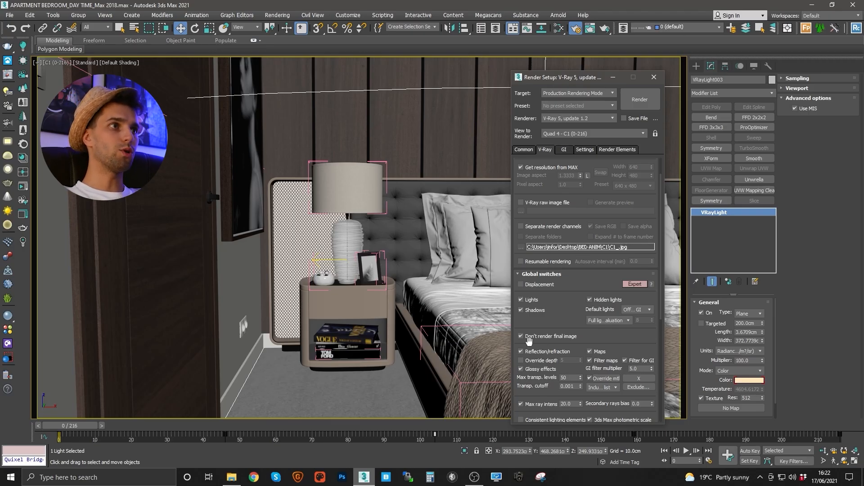
pyautogui.click(524, 150)
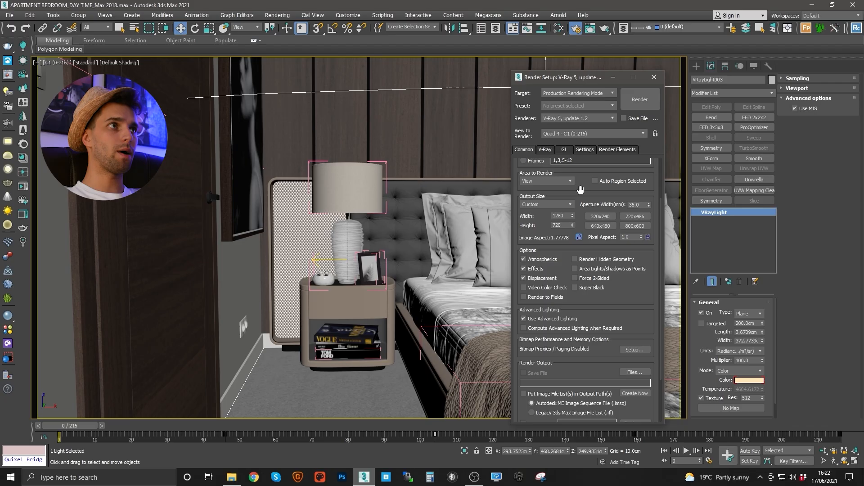
pyautogui.scroll(3, 580, 189)
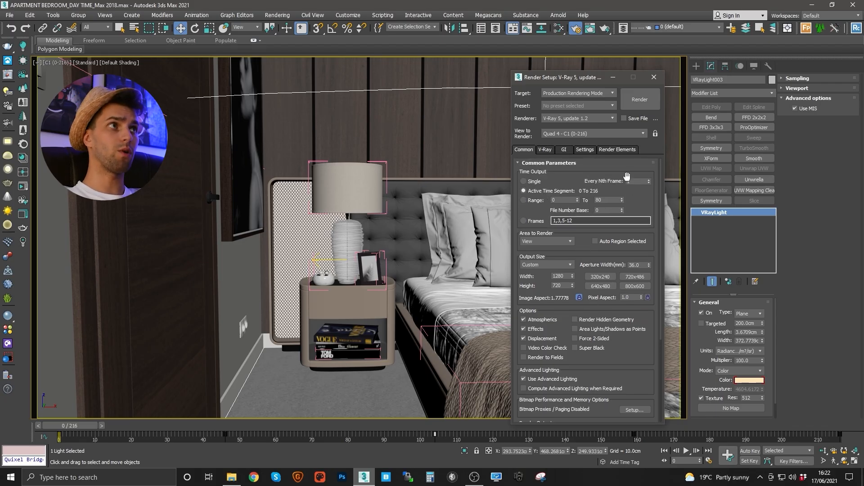
# Run the prepass render while checking the Desktop's BED ANIM\C1 folder in File Explorer for saved irradiance maps, and cancel the render
pyautogui.click(637, 100)
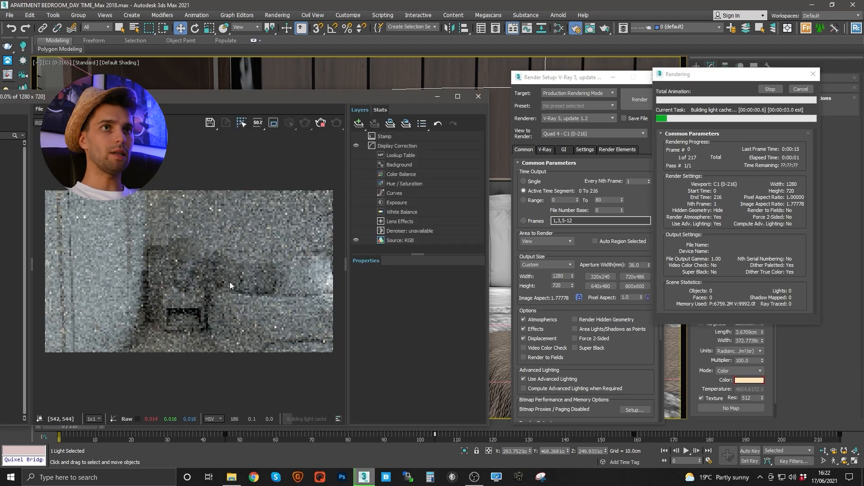
pyautogui.click(231, 477)
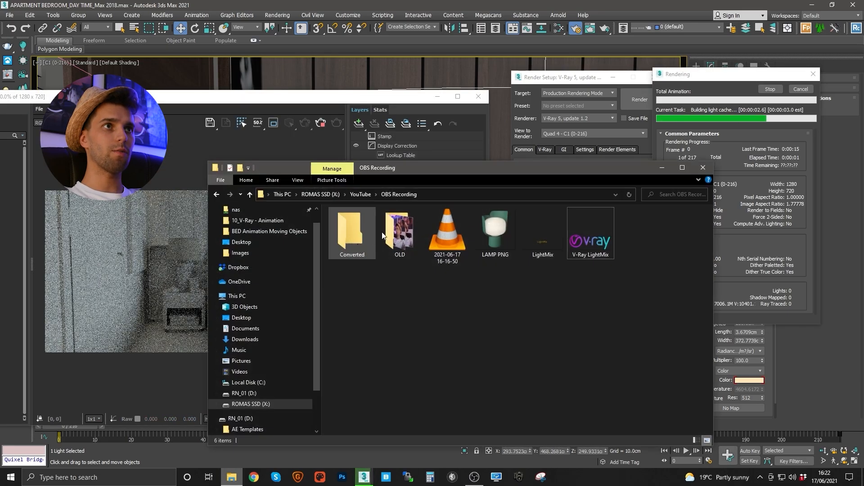
pyautogui.click(241, 242)
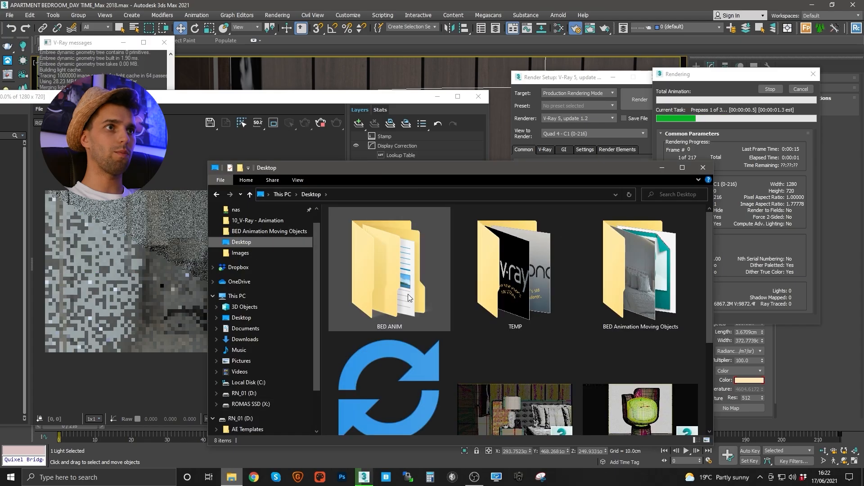
pyautogui.doubleClick(344, 220)
pyautogui.doubleClick(345, 223)
pyautogui.moveTo(404, 168); pyautogui.dragTo(484, 149)
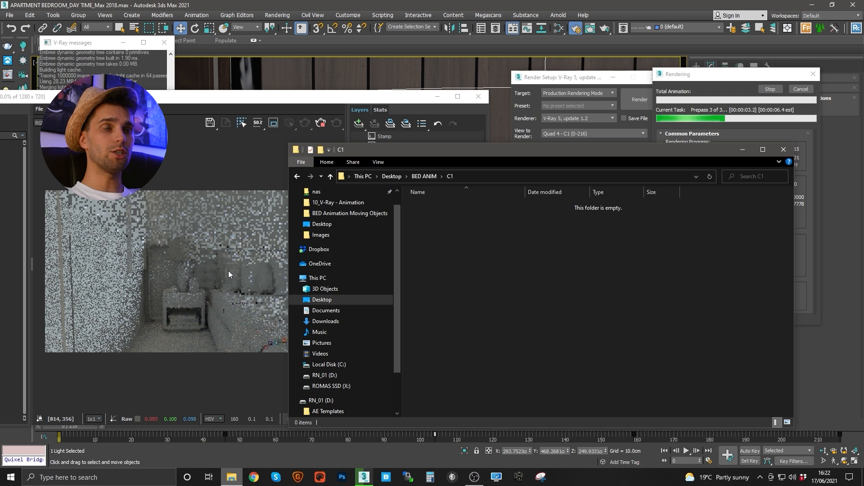
pyautogui.moveTo(444, 155); pyautogui.dragTo(496, 222)
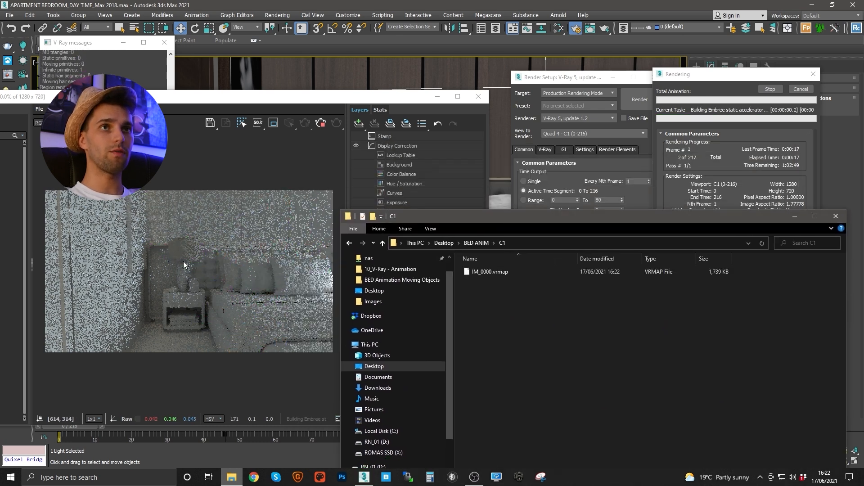
pyautogui.moveTo(487, 272)
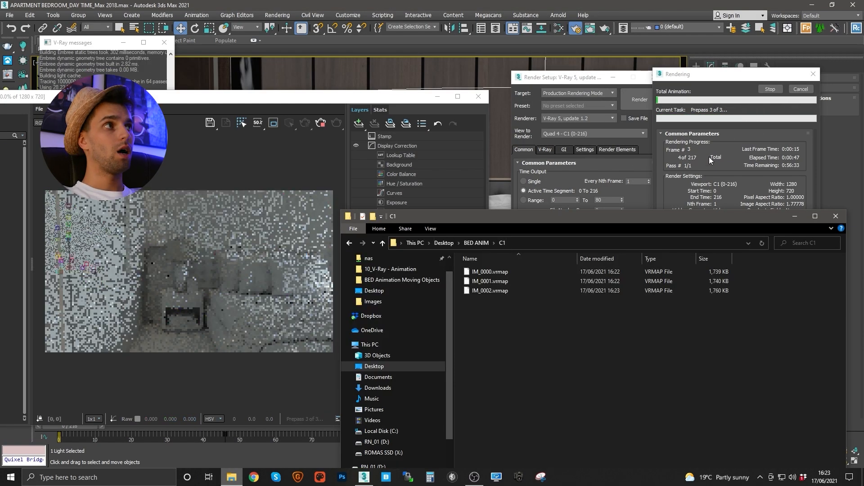
pyautogui.click(800, 89)
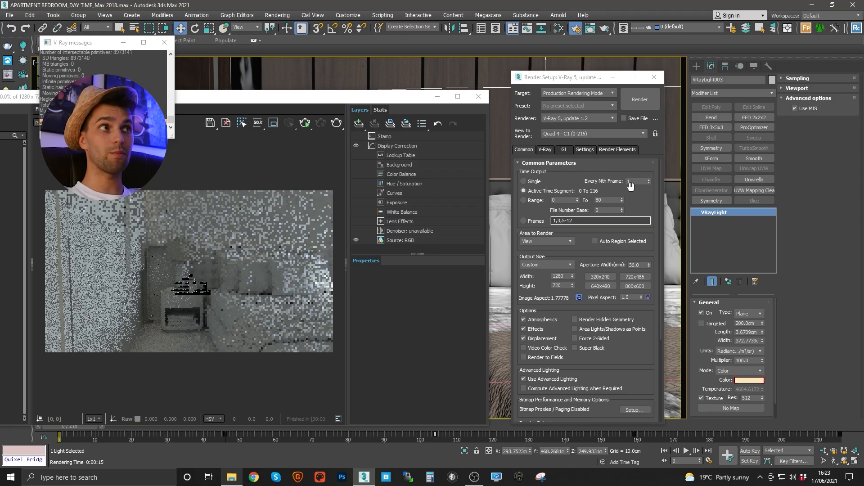
# Enable saving of separate render channels again and turn off Don't render final image
pyautogui.click(544, 150)
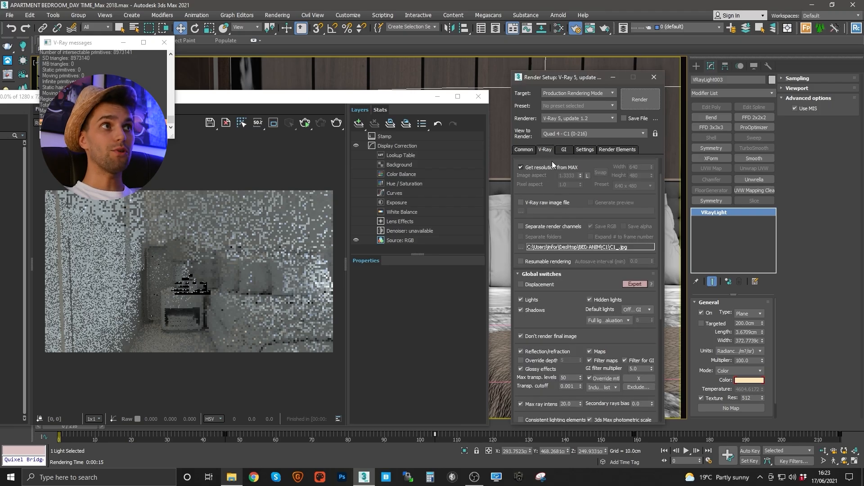
pyautogui.click(522, 226)
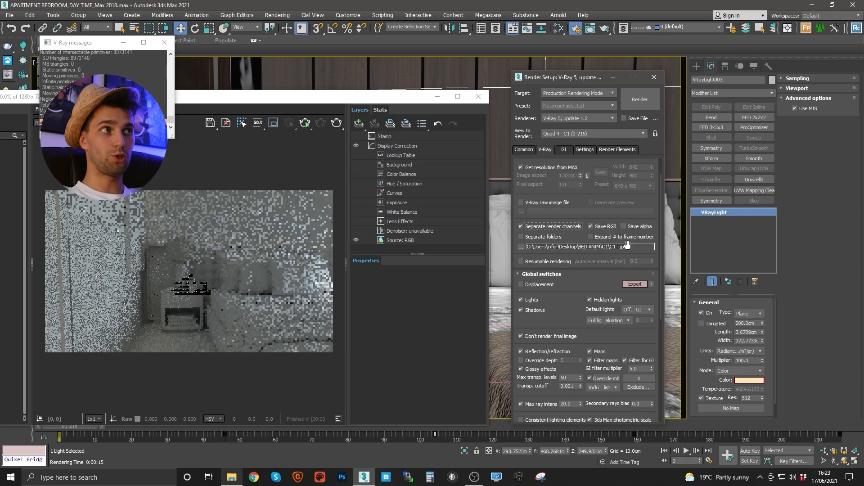
pyautogui.click(521, 337)
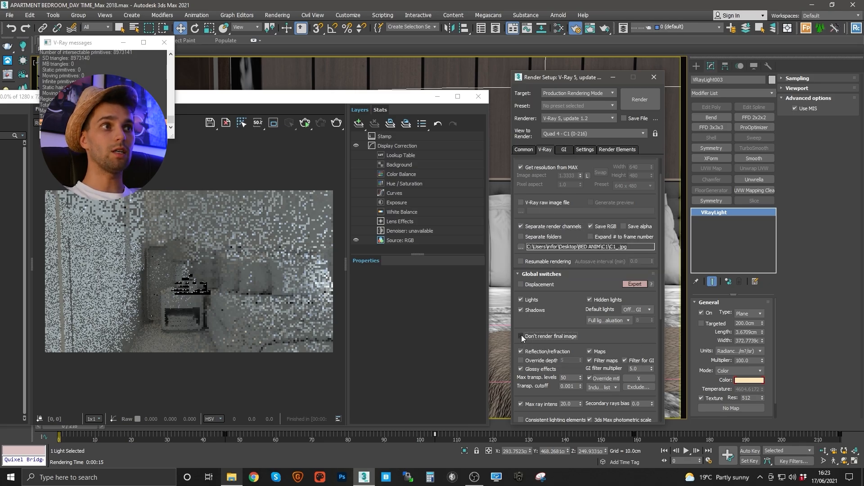
# Set the secondary GI engine to None and switch the irradiance map mode to Animation (rendering)
pyautogui.click(565, 151)
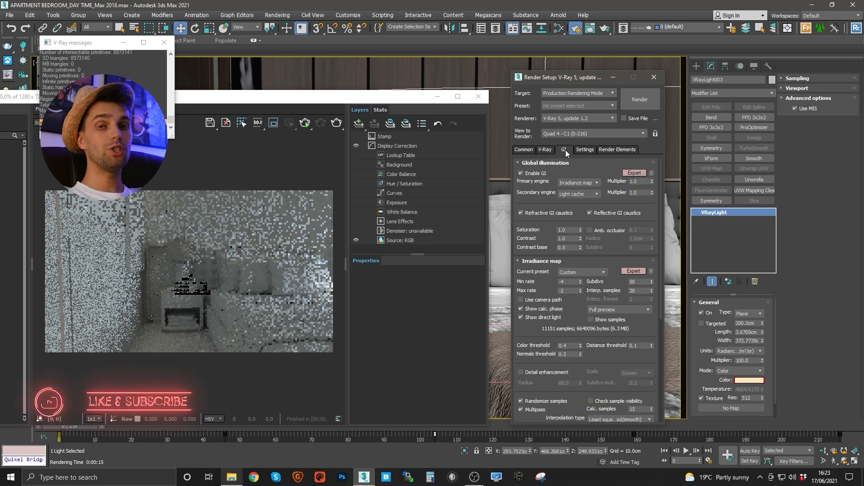
pyautogui.click(580, 194)
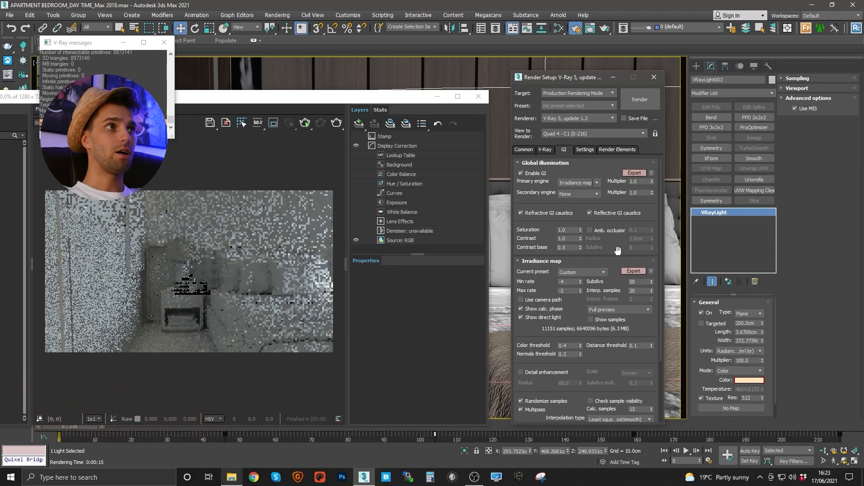
pyautogui.scroll(-3, 579, 264)
pyautogui.scroll(-3, 578, 270)
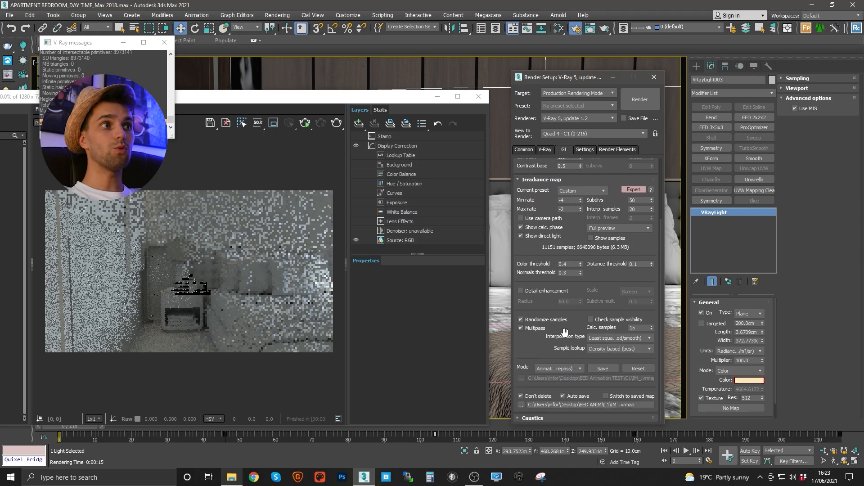
pyautogui.click(556, 370)
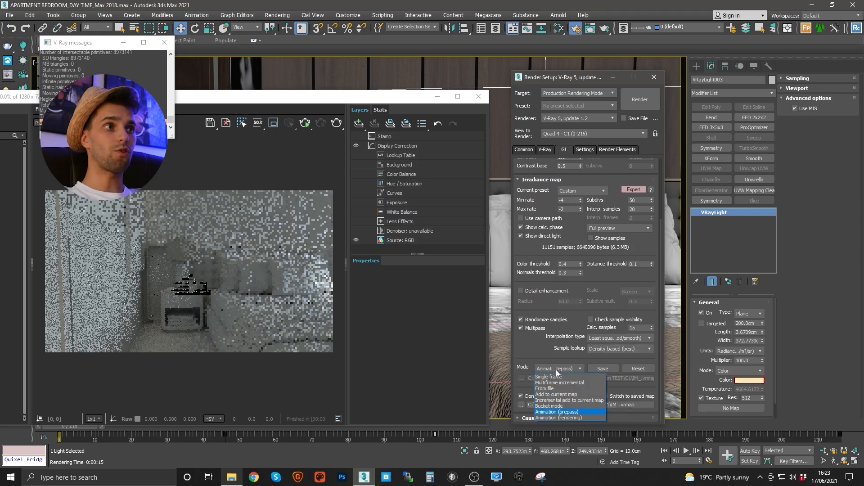
pyautogui.click(562, 417)
# Load the irradiance maps for rendering from the base file name IM_ in the BED ANIM\C1 folder
pyautogui.click(522, 379)
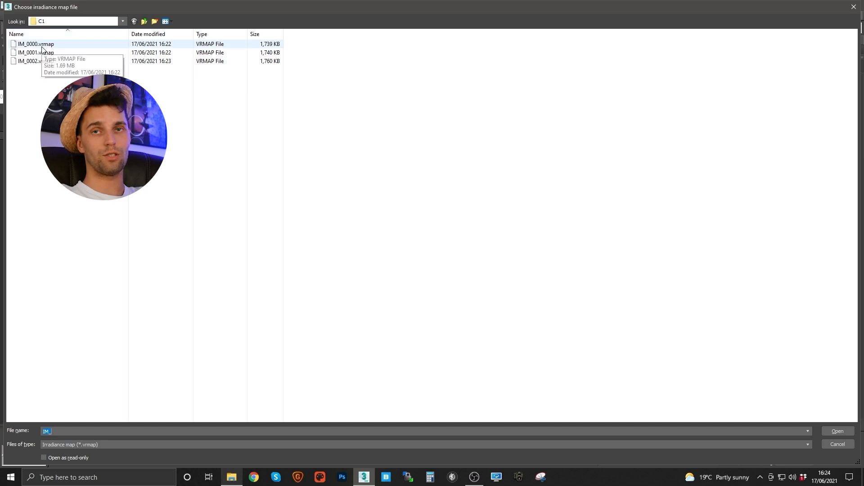
pyautogui.press('Return')
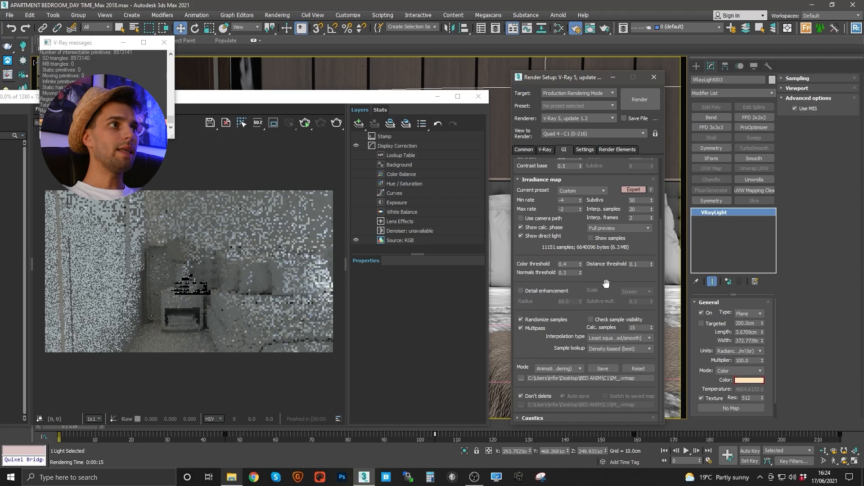
pyautogui.moveTo(605, 265); pyautogui.dragTo(604, 268)
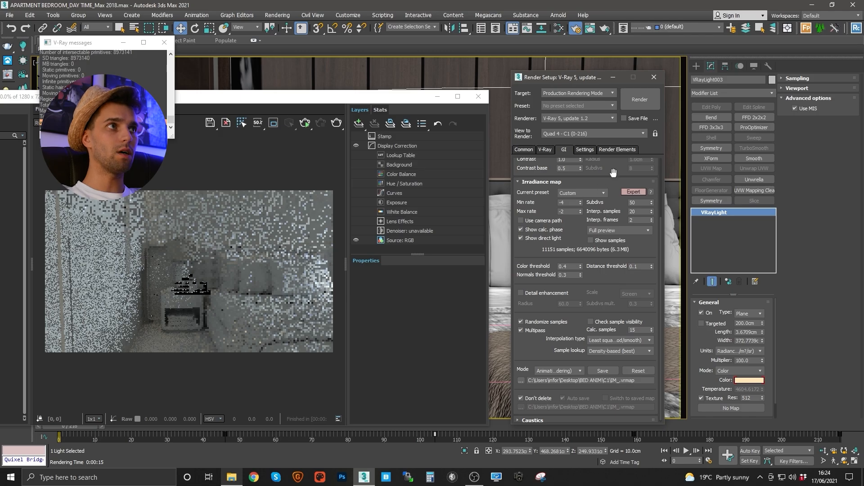
pyautogui.moveTo(613, 172); pyautogui.dragTo(606, 248)
# Check the image output and time output settings, start rendering the active time segment from camera C1, and cancel the render
pyautogui.click(608, 150)
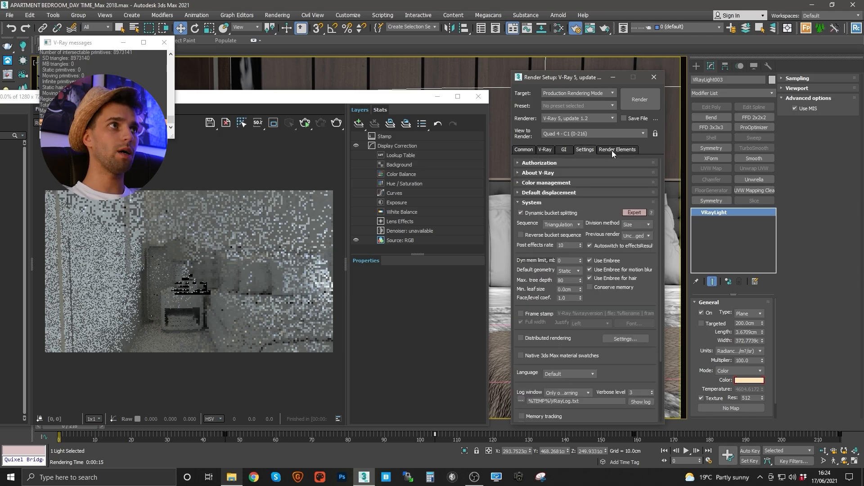
pyautogui.click(547, 150)
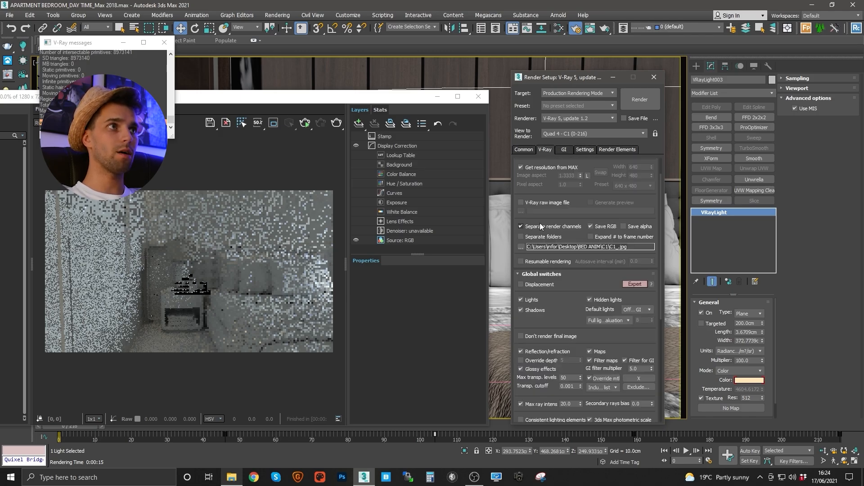
pyautogui.click(525, 149)
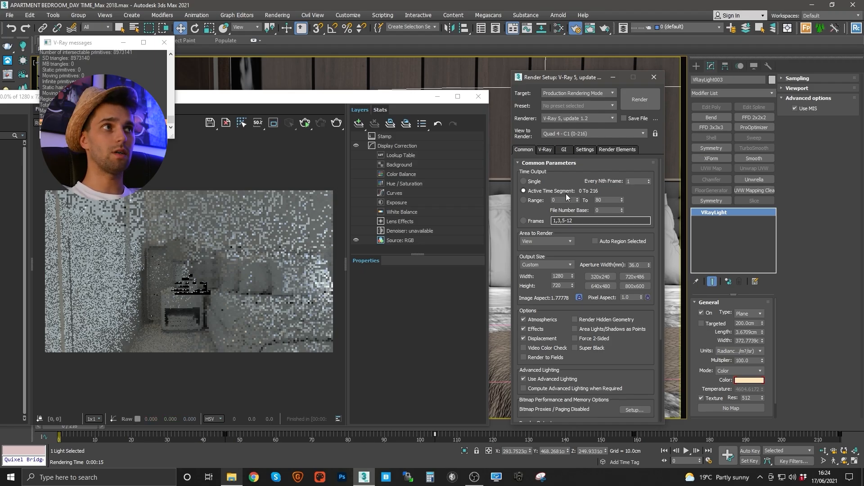
pyautogui.click(643, 104)
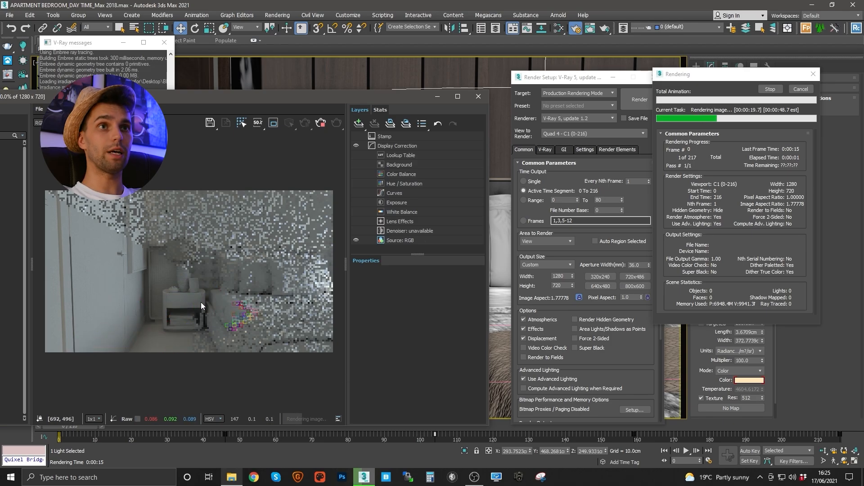
pyautogui.click(799, 89)
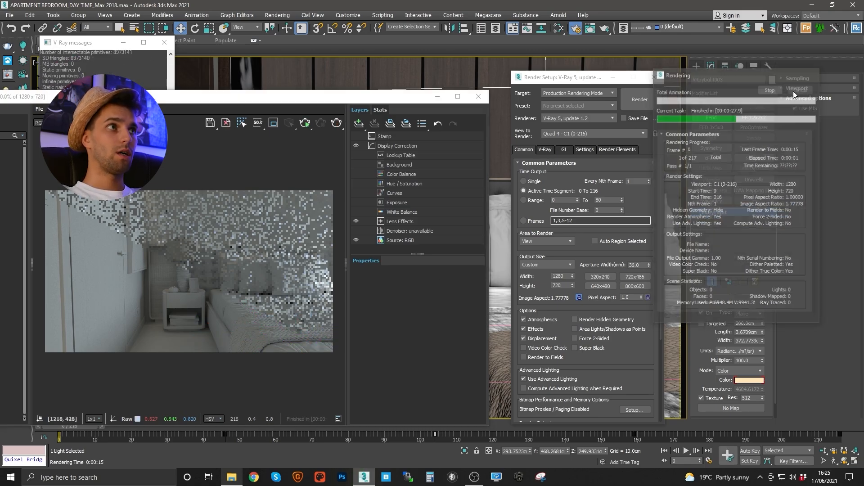
# Examine the V-Ray image output, image sampler and bucket sampler noise threshold settings, collapsing the Global switches
pyautogui.click(546, 150)
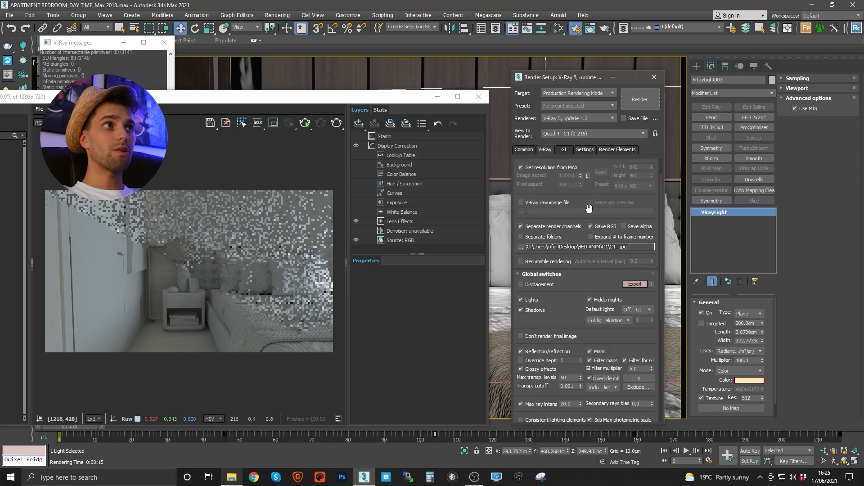
pyautogui.scroll(-5, 582, 204)
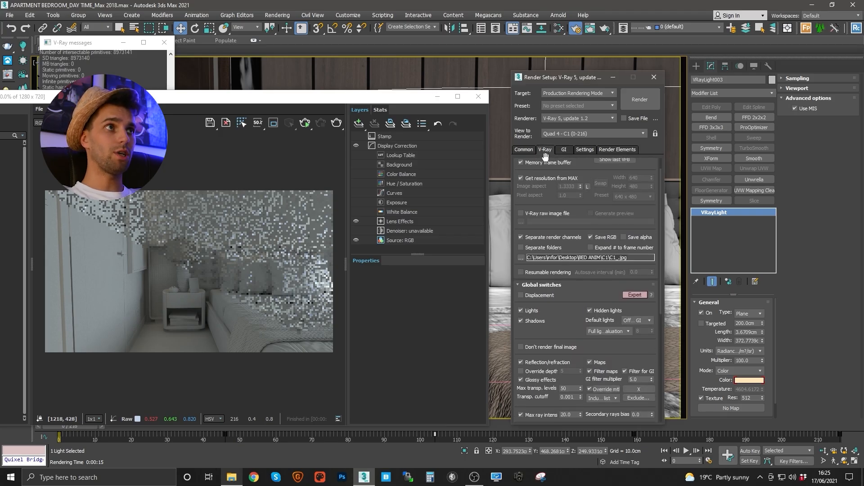
pyautogui.click(528, 151)
pyautogui.click(545, 151)
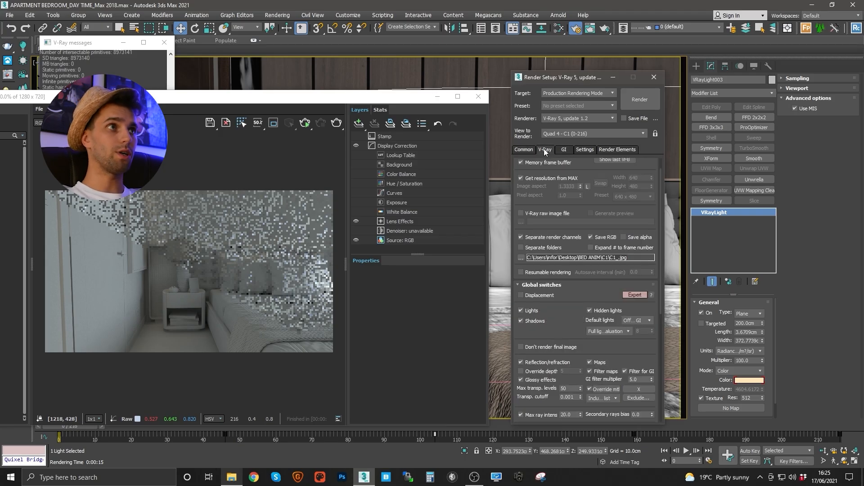
pyautogui.click(541, 285)
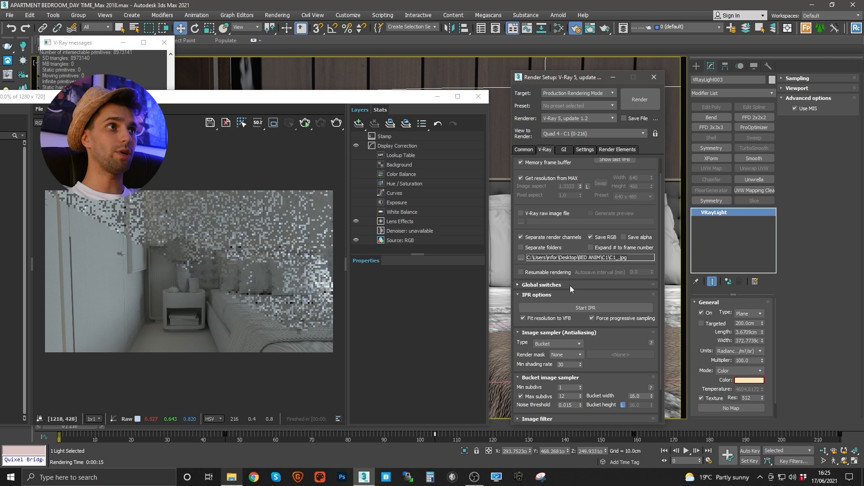
pyautogui.moveTo(575, 276); pyautogui.dragTo(582, 238)
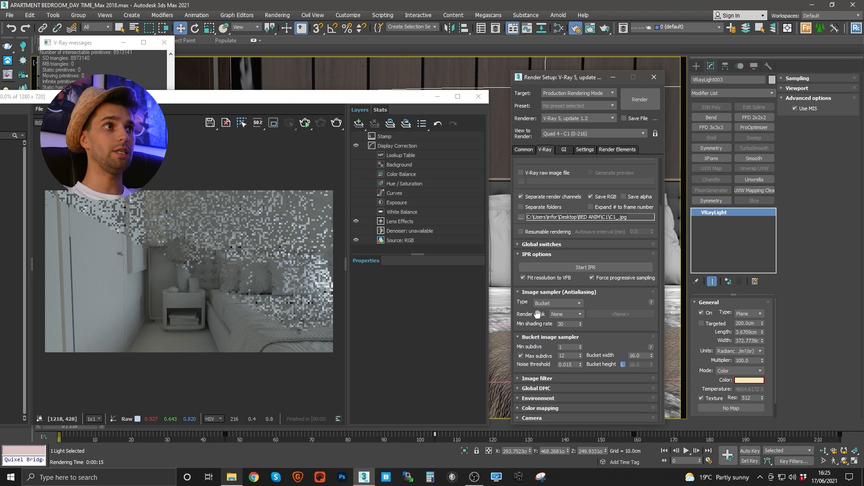
pyautogui.doubleClick(577, 364)
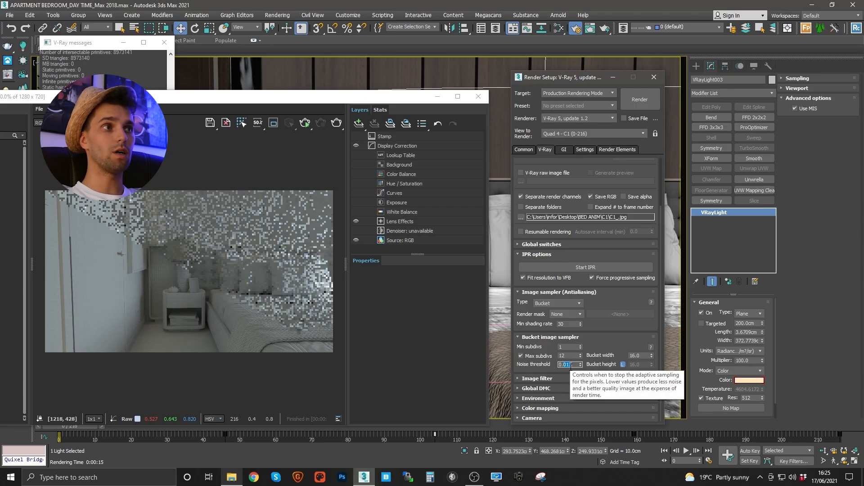
pyautogui.click(575, 365)
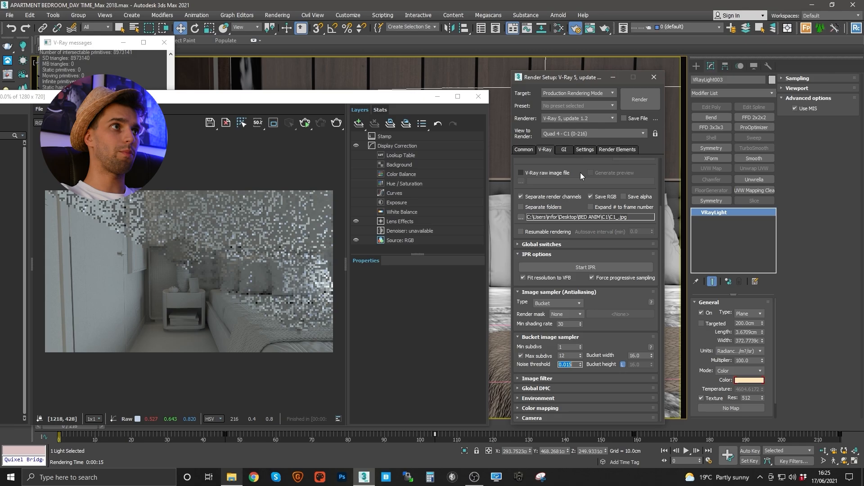
pyautogui.moveTo(588, 175); pyautogui.dragTo(589, 300)
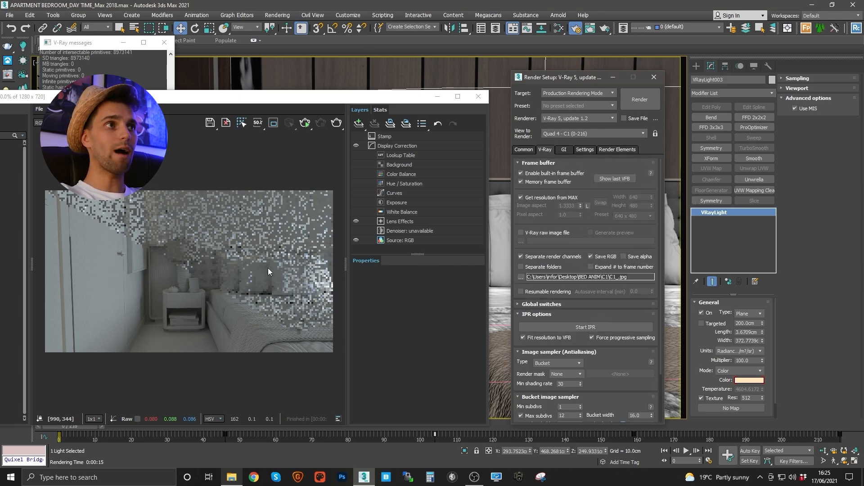
# Check the contents of the C1 folder inside BED ANIM on the Desktop and close its window
pyautogui.click(811, 4)
pyautogui.doubleClick(30, 263)
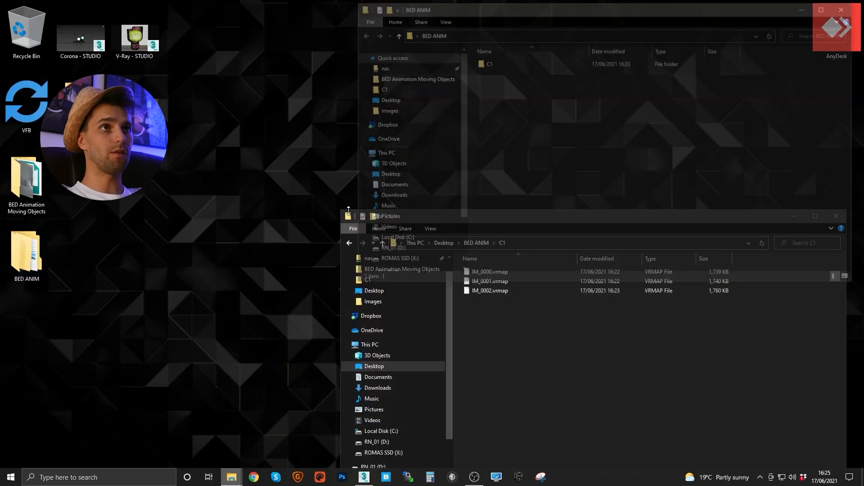
pyautogui.doubleClick(490, 62)
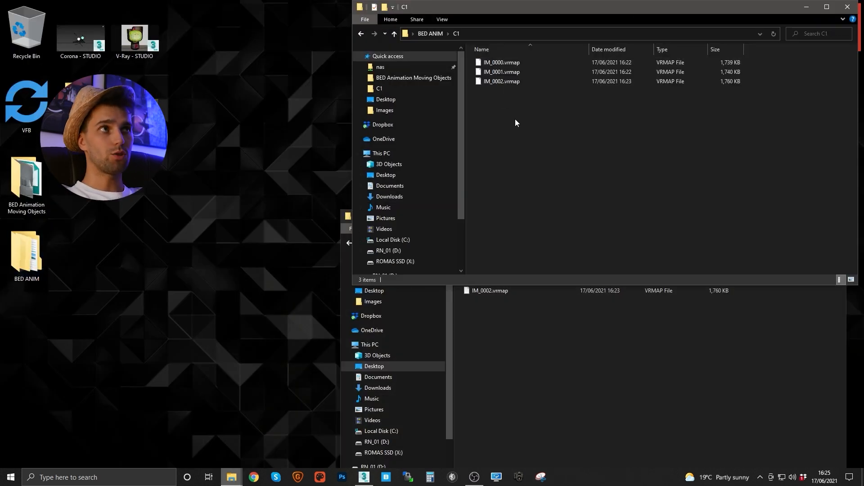
pyautogui.click(857, 7)
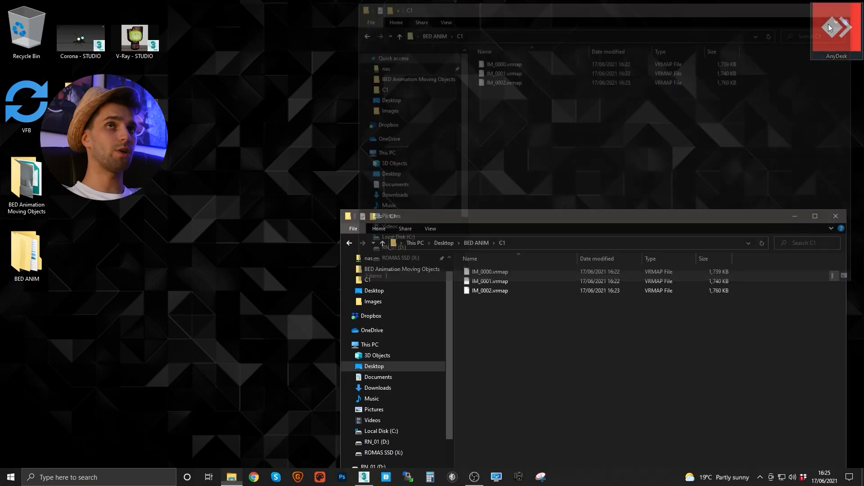
# Open the BED Animation Moving Objects folder on the Desktop in a maximized window and delete its IFL file
pyautogui.doubleClick(29, 199)
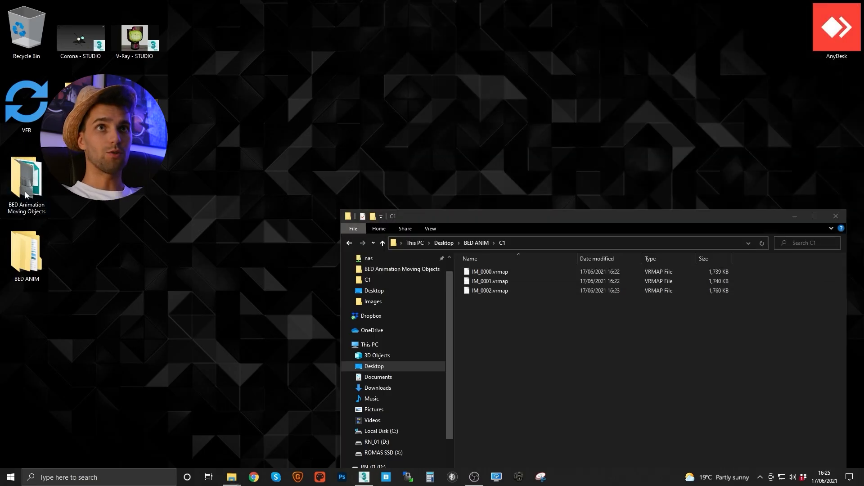
pyautogui.doubleClick(320, 7)
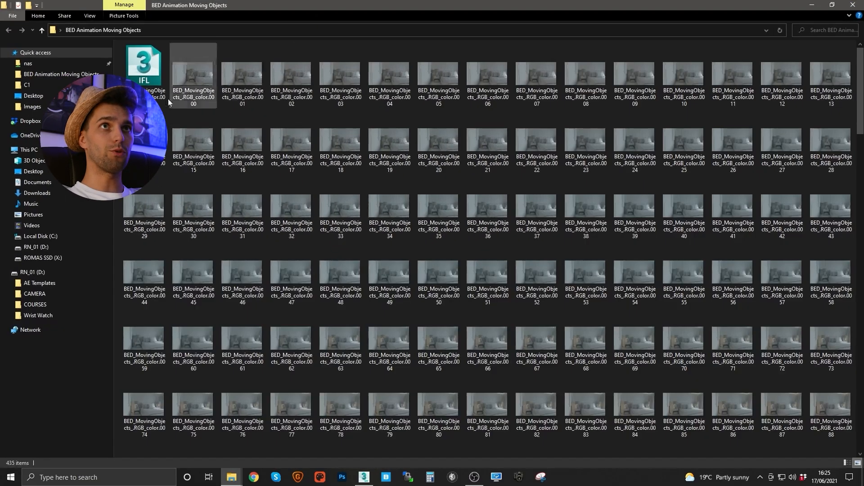
pyautogui.click(141, 63)
pyautogui.press('Delete')
# Select all the irradiance map files from IM_0000.vrmap to IM_0216.vrmap to inspect the saved prepass sequence
pyautogui.scroll(-15, 436, 185)
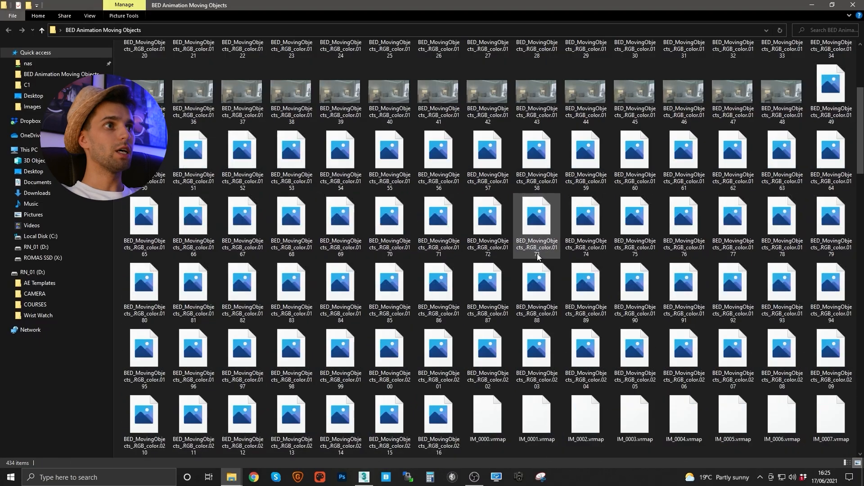
pyautogui.click(545, 210)
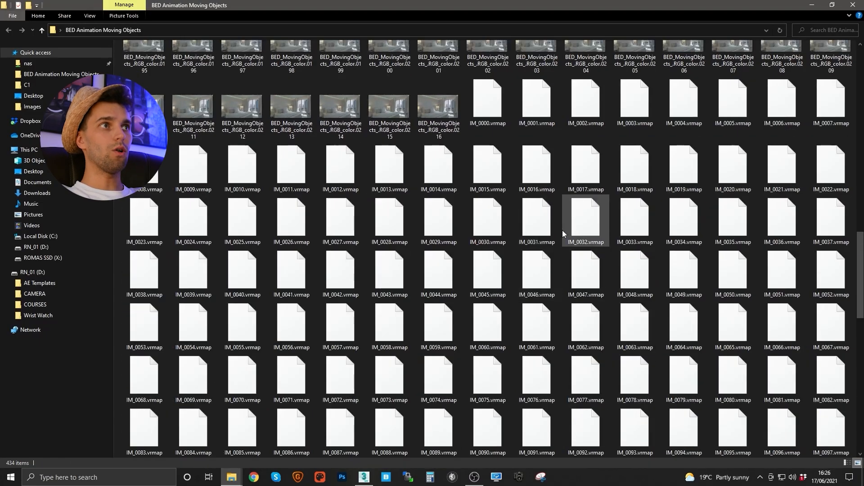
pyautogui.click(493, 122)
pyautogui.scroll(-5, 637, 270)
pyautogui.keyDown('shift'); pyautogui.click(781, 434); pyautogui.keyUp('shift')
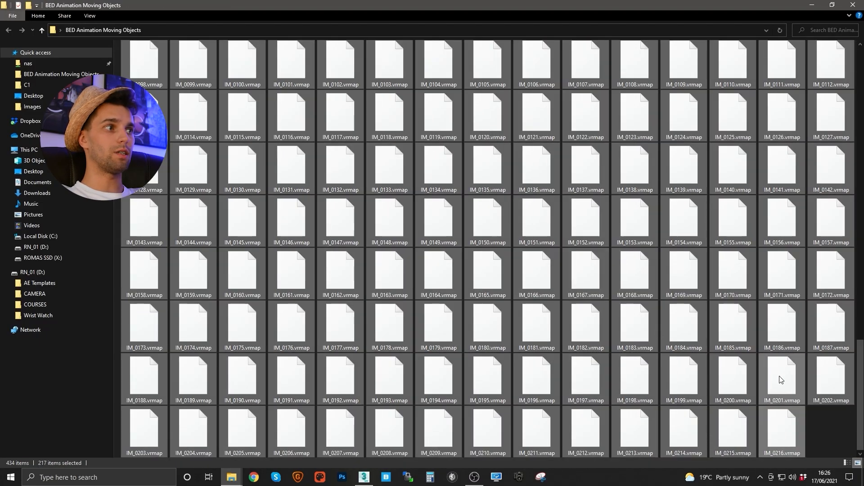
# Select all the rendered RGB_color frames from 0000 to 0216 to inspect them, and minimize the folder window
pyautogui.scroll(10, 166, 83)
pyautogui.click(166, 83)
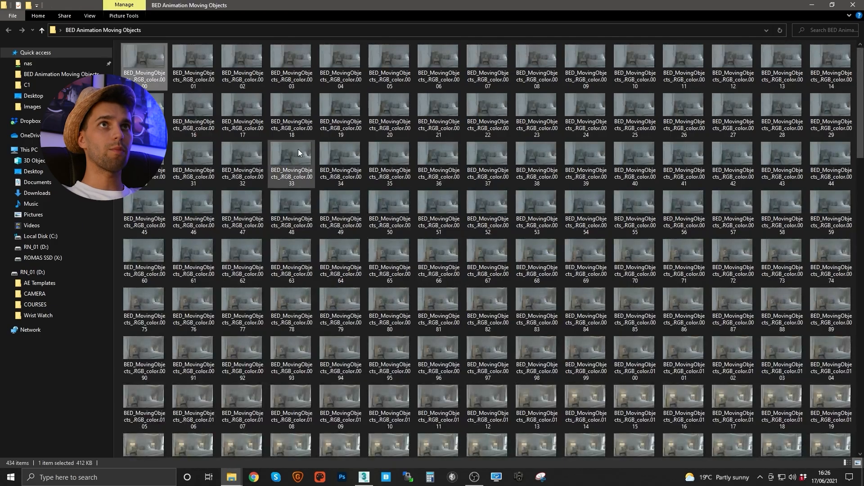
pyautogui.scroll(-9, 315, 160)
pyautogui.keyDown('shift'); pyautogui.click(453, 318); pyautogui.keyUp('shift')
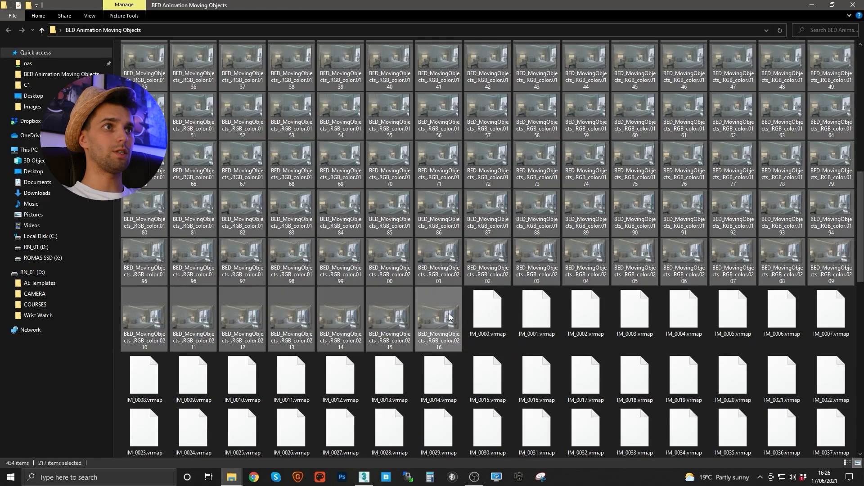
pyautogui.click(812, 5)
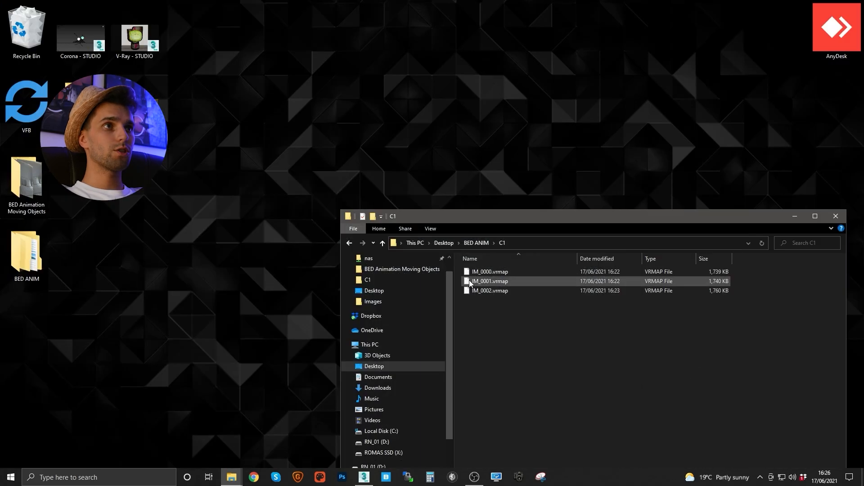
# Switch back to 3ds Max and close the V-Ray frame buffer, Render Setup and V-Ray messages windows
pyautogui.click(363, 477)
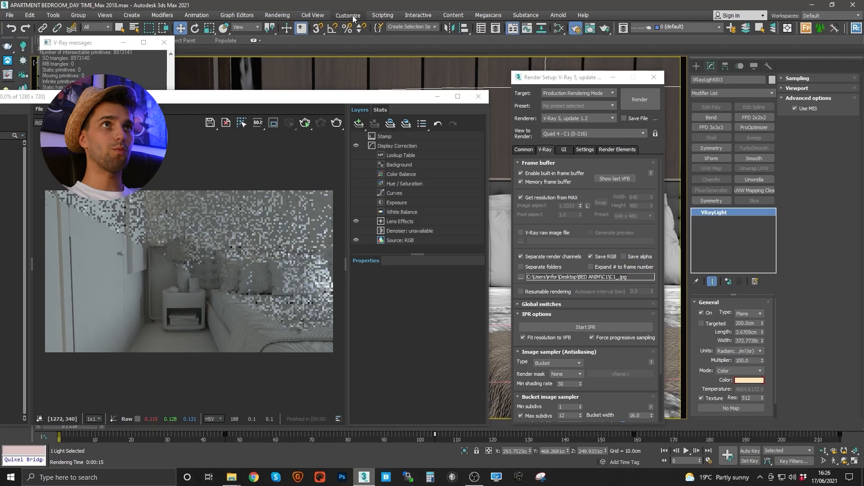
pyautogui.click(478, 97)
pyautogui.click(654, 77)
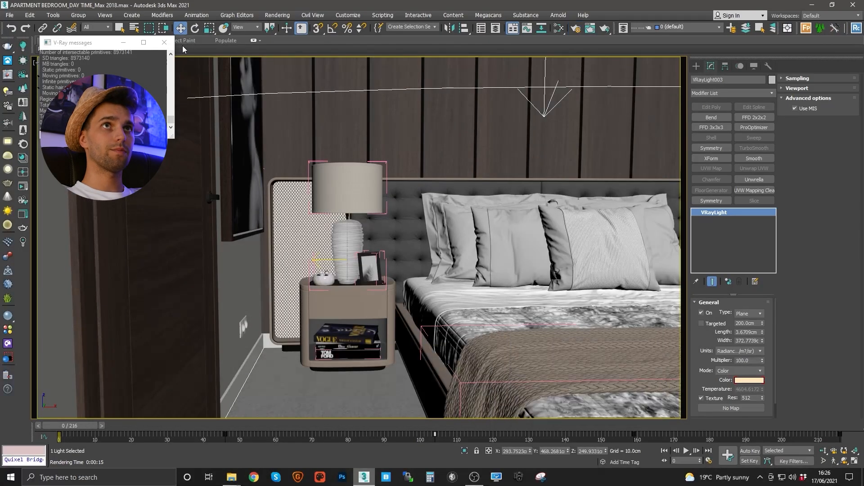
pyautogui.click(164, 42)
# Open the RAM Player and choose the RGB_color 0000 frame from the Desktop folder BED Animation Moving Objects for Channel A
pyautogui.click(197, 18)
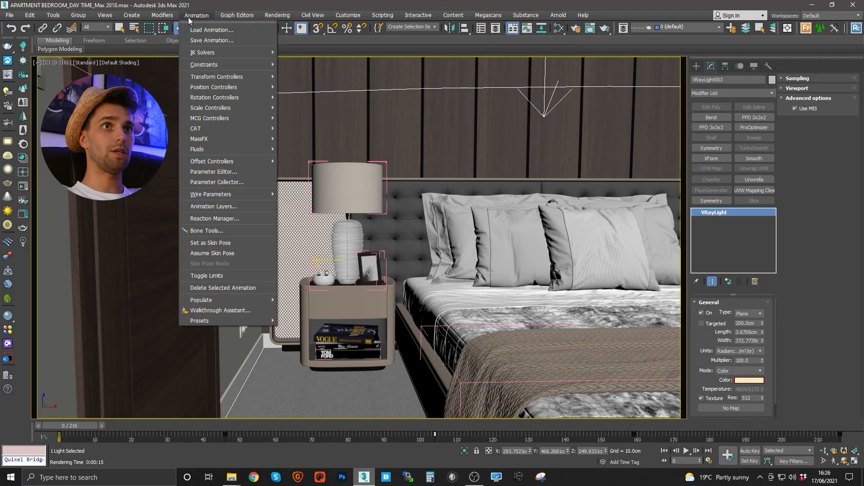
pyautogui.moveTo(277, 15)
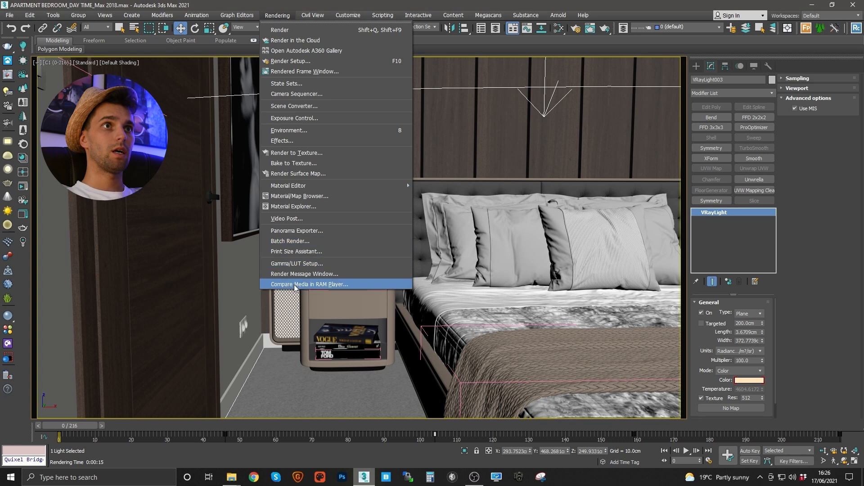
pyautogui.click(317, 285)
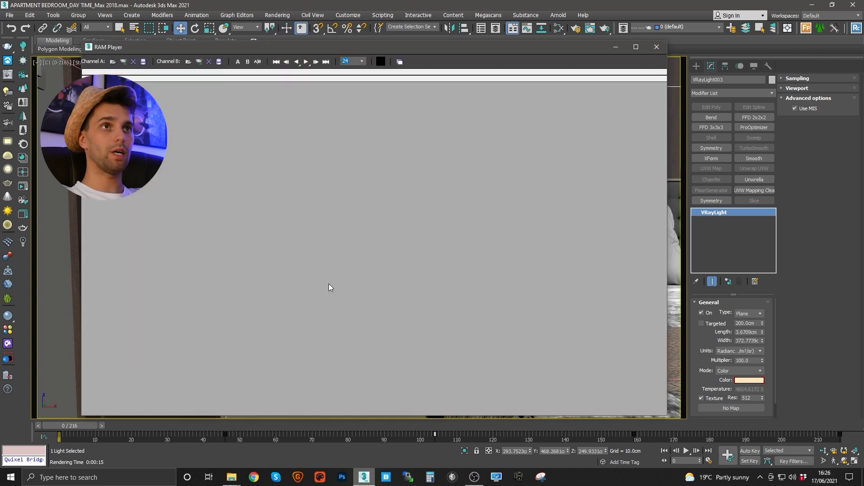
pyautogui.click(113, 62)
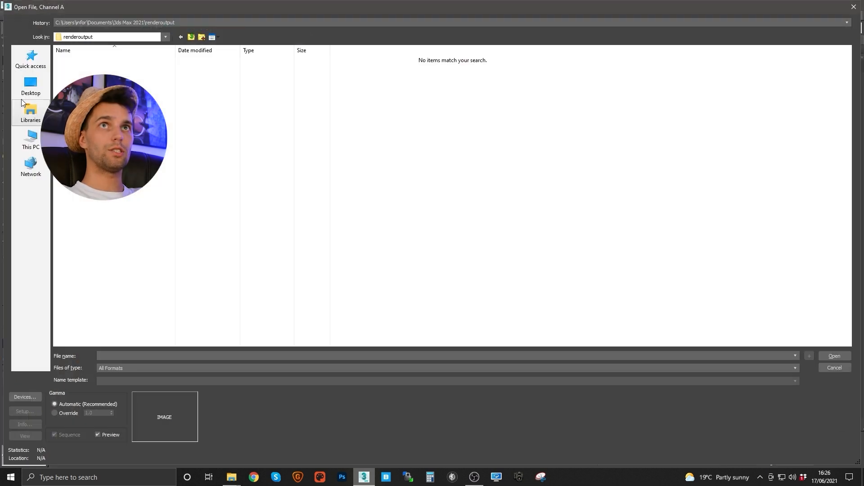
pyautogui.click(31, 84)
pyautogui.doubleClick(477, 135)
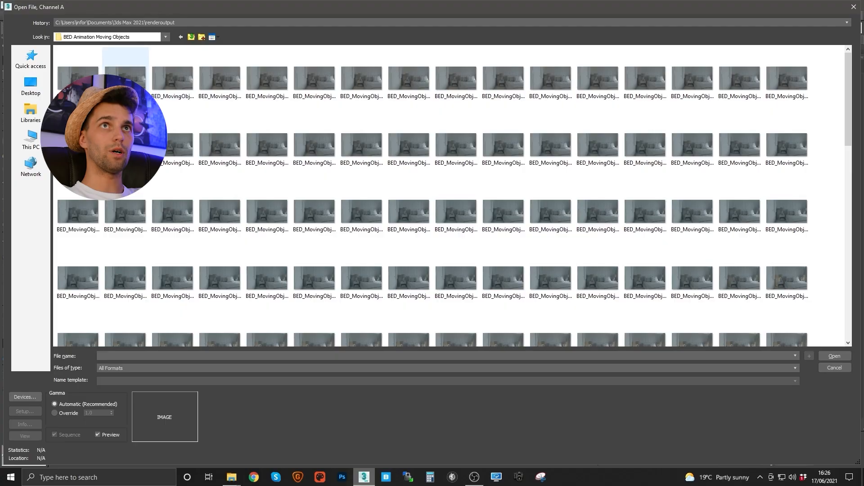
pyautogui.doubleClick(125, 68)
# Load the image sequence into Channel A at 1280x720 with 217 frames starting from frame 1, and play it forward
pyautogui.click(455, 270)
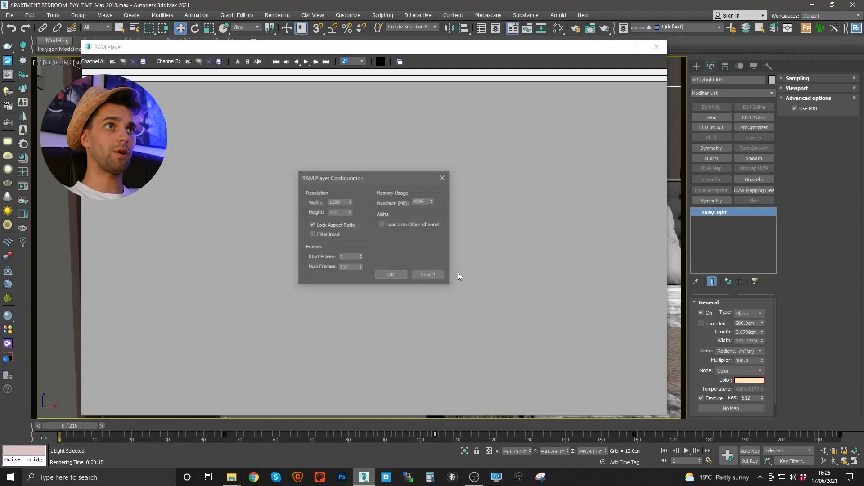
pyautogui.click(398, 276)
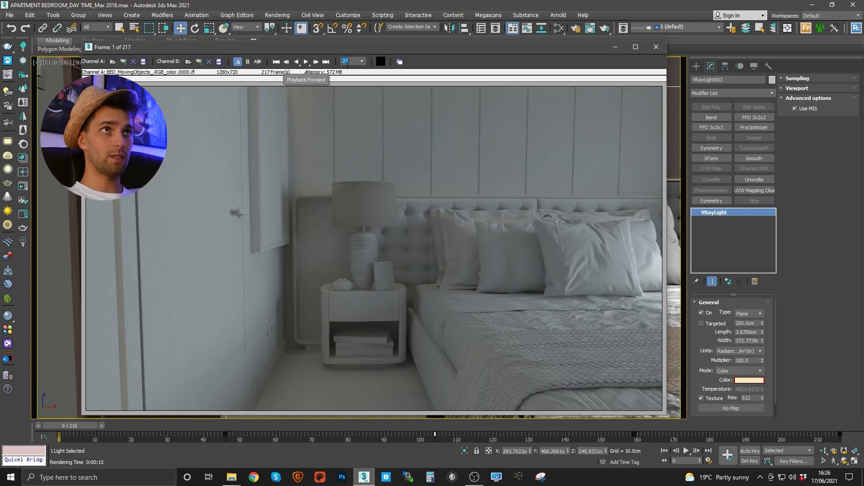
pyautogui.click(306, 62)
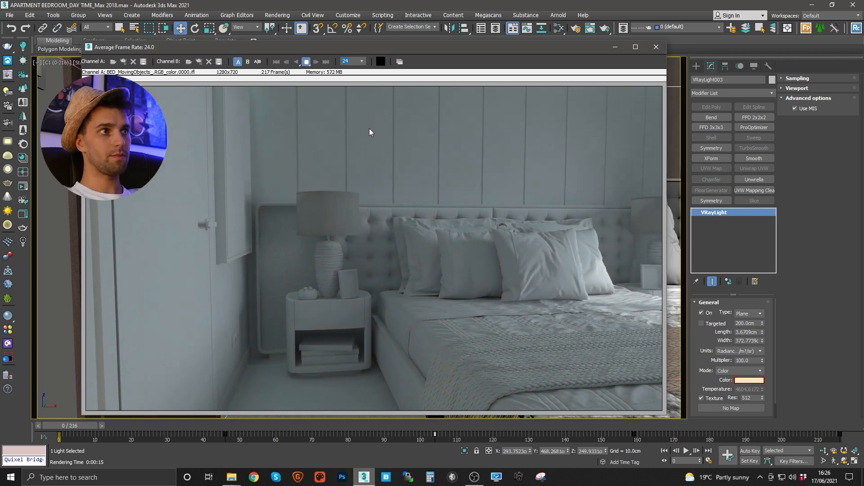